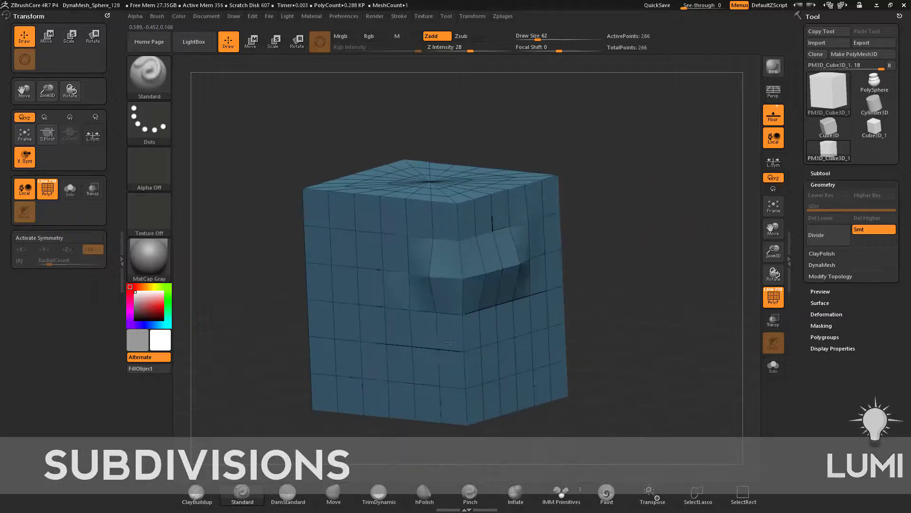
# Hide the wireframe and try rough Standard brush strokes around the cube's front vertical edge.
pyautogui.moveTo(674, 270)
pyautogui.mouseDown()
pyautogui.moveTo(691, 237)
pyautogui.moveTo(707, 265)
pyautogui.mouseUp()
pyautogui.hotkey('shift', 'f')
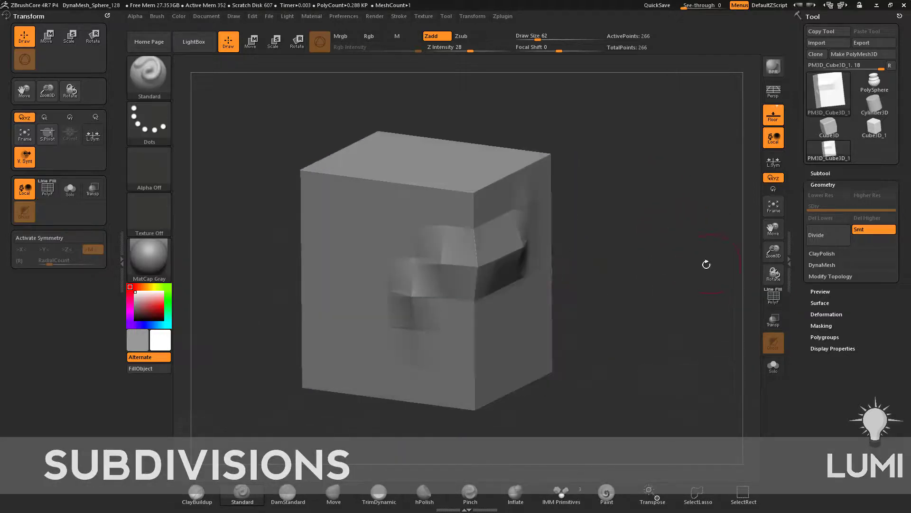
pyautogui.moveTo(531, 236)
pyautogui.mouseDown()
pyautogui.moveTo(411, 300)
pyautogui.moveTo(503, 346)
pyautogui.moveTo(387, 268)
pyautogui.moveTo(422, 220)
pyautogui.moveTo(456, 219)
pyautogui.moveTo(472, 287)
pyautogui.mouseUp()
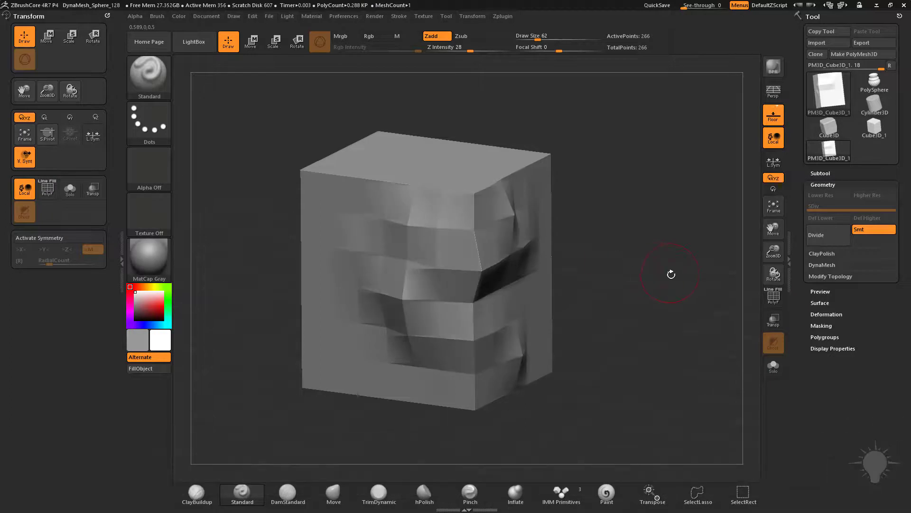
# Undo all the brush strokes on the cube and show its wireframe.
pyautogui.hotkey('ctrl', 'z')
pyautogui.hotkey('ctrl', 'z')
pyautogui.hotkey('ctrl', 'z')
pyautogui.hotkey('ctrl', 'z')
pyautogui.hotkey('shift', 'f')
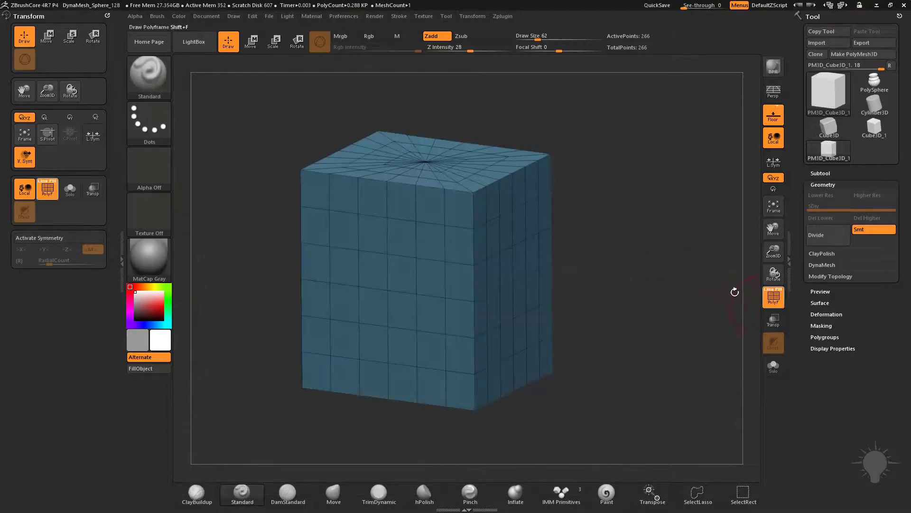
# Set the draw size to 68 and sculpt a raised ridge with the Standard brush across two adjacent side faces.
pyautogui.moveTo(735, 292); pyautogui.dragTo(662, 259)
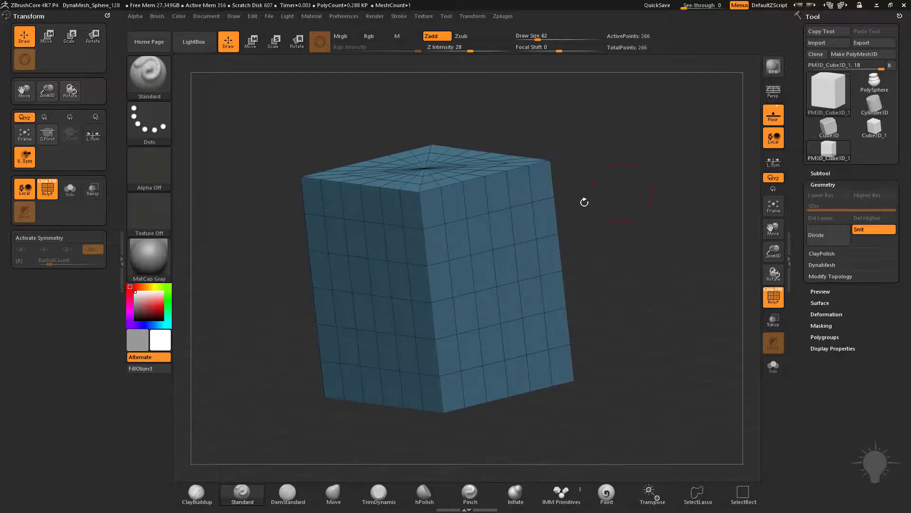
pyautogui.moveTo(606, 218); pyautogui.dragTo(584, 214)
pyautogui.press('s')
pyautogui.moveTo(488, 251); pyautogui.dragTo(491, 250)
pyautogui.moveTo(619, 214)
pyautogui.mouseDown()
pyautogui.moveTo(605, 218)
pyautogui.moveTo(612, 216)
pyautogui.mouseUp()
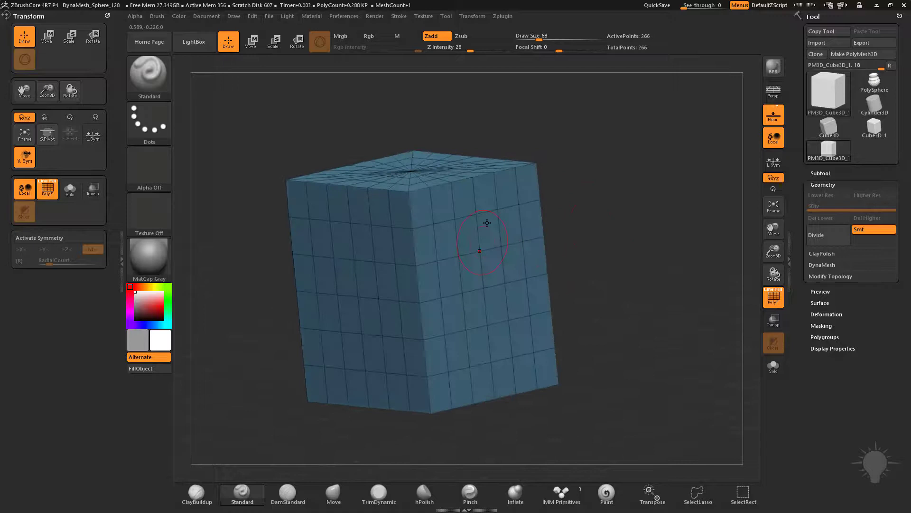
pyautogui.moveTo(497, 254)
pyautogui.mouseDown()
pyautogui.moveTo(386, 302)
pyautogui.moveTo(501, 250)
pyautogui.moveTo(390, 325)
pyautogui.mouseUp()
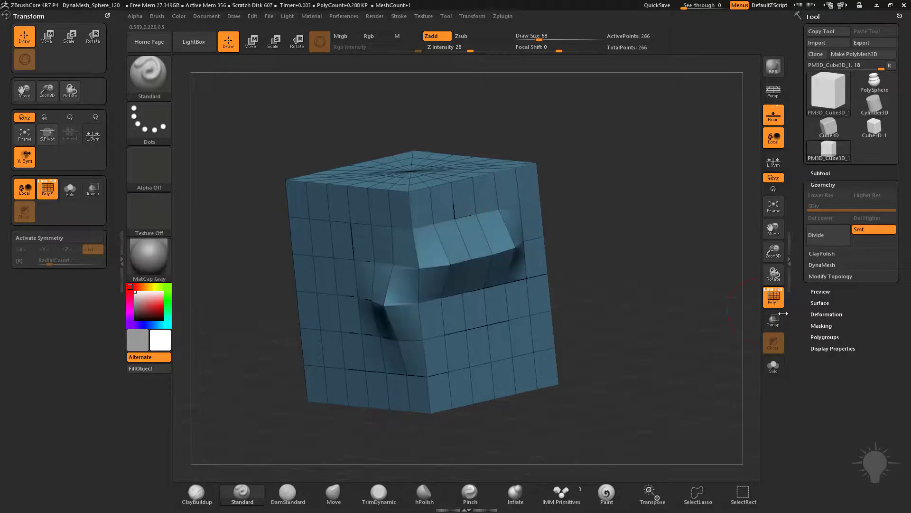
# Hide the wireframe, smooth the ridge and build it up again with more Standard strokes around the front edge.
pyautogui.hotkey('shift', 'f')
pyautogui.moveTo(658, 234)
pyautogui.mouseDown()
pyautogui.moveTo(601, 217)
pyautogui.moveTo(597, 185)
pyautogui.mouseUp()
pyautogui.keyDown('shift'); pyautogui.moveTo(537, 250); pyautogui.dragTo(423, 272); pyautogui.keyUp('shift')
pyautogui.moveTo(603, 190); pyautogui.dragTo(579, 242)
pyautogui.moveTo(423, 262); pyautogui.dragTo(510, 226)
pyautogui.moveTo(617, 214); pyautogui.dragTo(631, 228)
pyautogui.moveTo(502, 226); pyautogui.dragTo(458, 266)
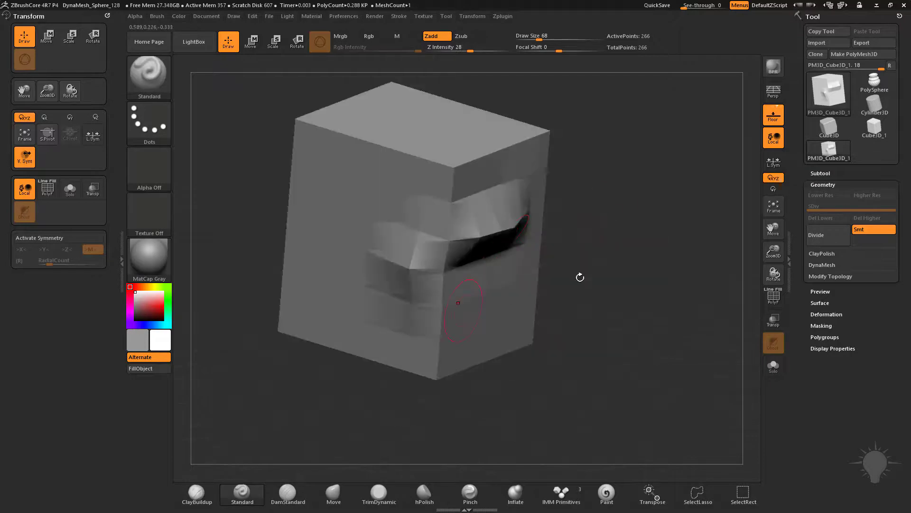
pyautogui.moveTo(580, 277); pyautogui.dragTo(555, 243)
pyautogui.moveTo(433, 255); pyautogui.dragTo(394, 268)
pyautogui.moveTo(582, 206)
pyautogui.mouseDown()
pyautogui.moveTo(590, 239)
pyautogui.moveTo(626, 270)
pyautogui.mouseUp()
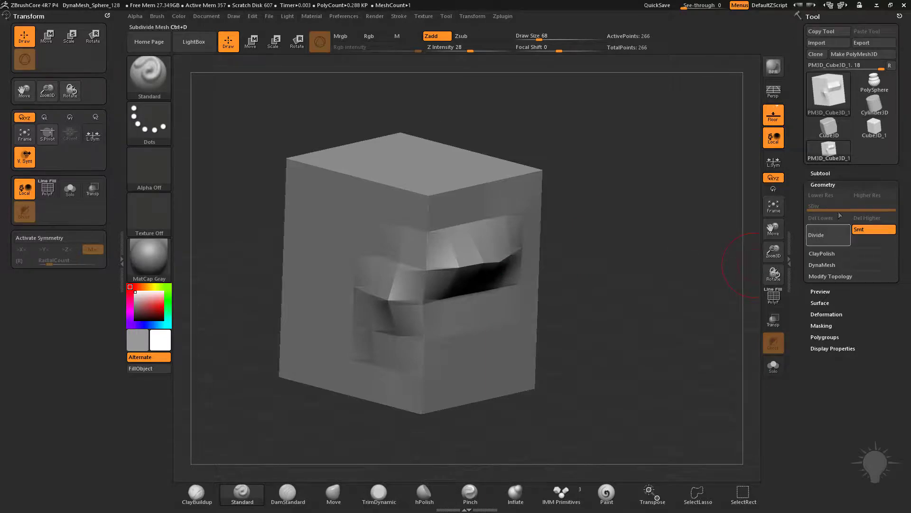
# Subdivide the cube mesh to level 2 with smoothing on and show its wireframe.
pyautogui.click(833, 185)
pyautogui.click(823, 184)
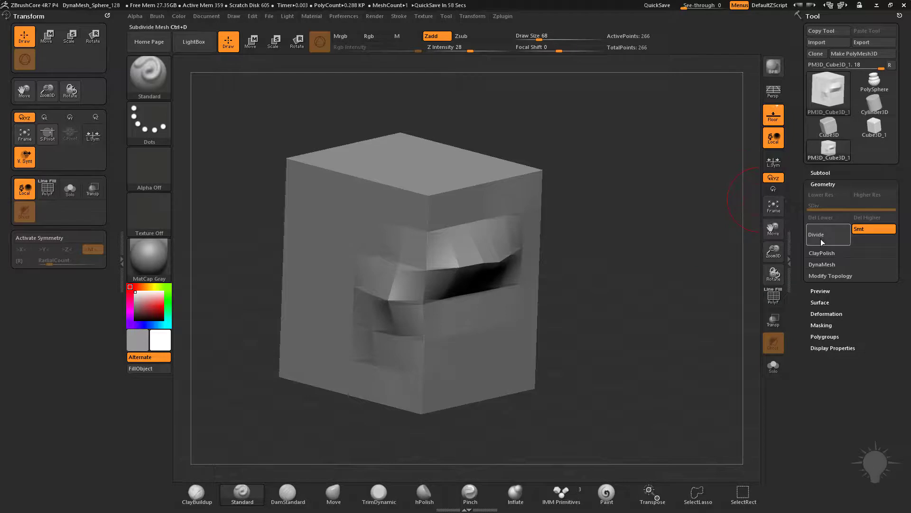
pyautogui.hotkey('ctrl', 'd')
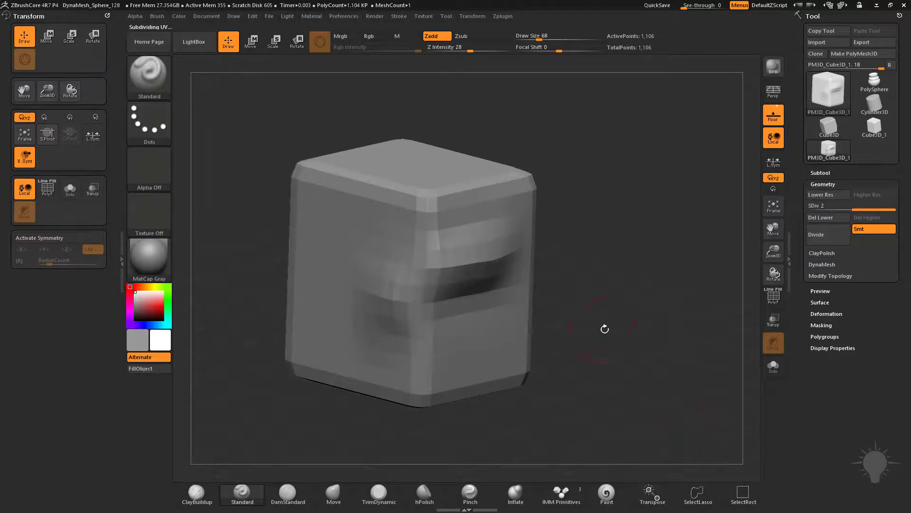
pyautogui.click(773, 297)
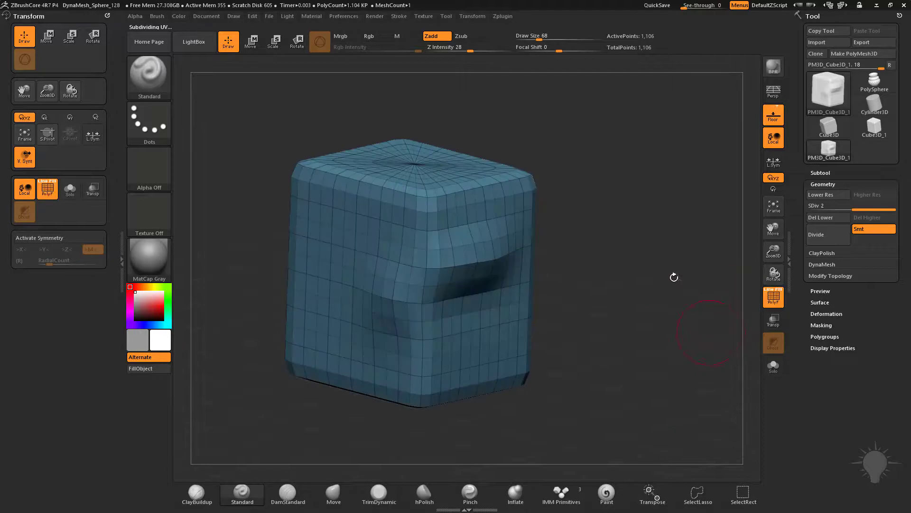
# Try an extra stroke on the ridge, then undo it with the subdivision and divide the mesh again.
pyautogui.moveTo(674, 277)
pyautogui.mouseDown()
pyautogui.moveTo(625, 228)
pyautogui.moveTo(594, 223)
pyautogui.moveTo(517, 243)
pyautogui.moveTo(380, 256)
pyautogui.moveTo(373, 273)
pyautogui.mouseUp()
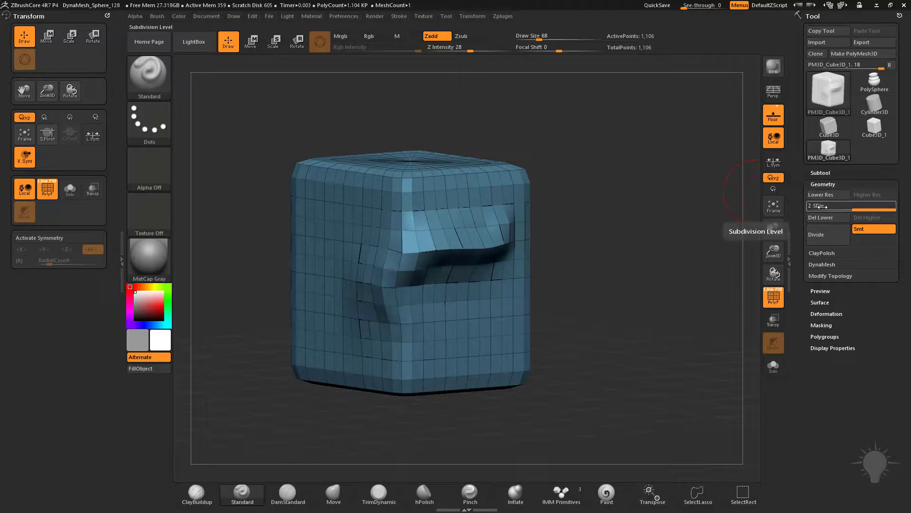
pyautogui.moveTo(604, 266); pyautogui.dragTo(631, 284)
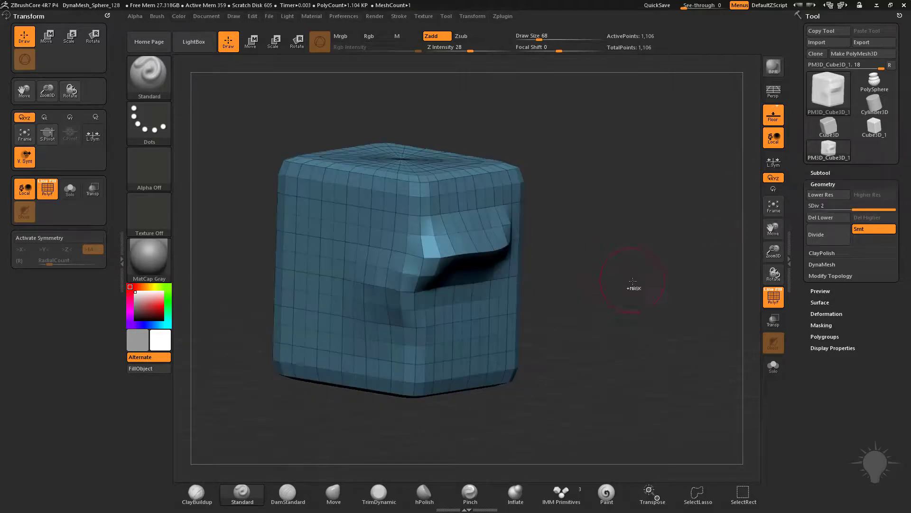
pyautogui.press('ctrl')
pyautogui.hotkey('ctrl', 'z')
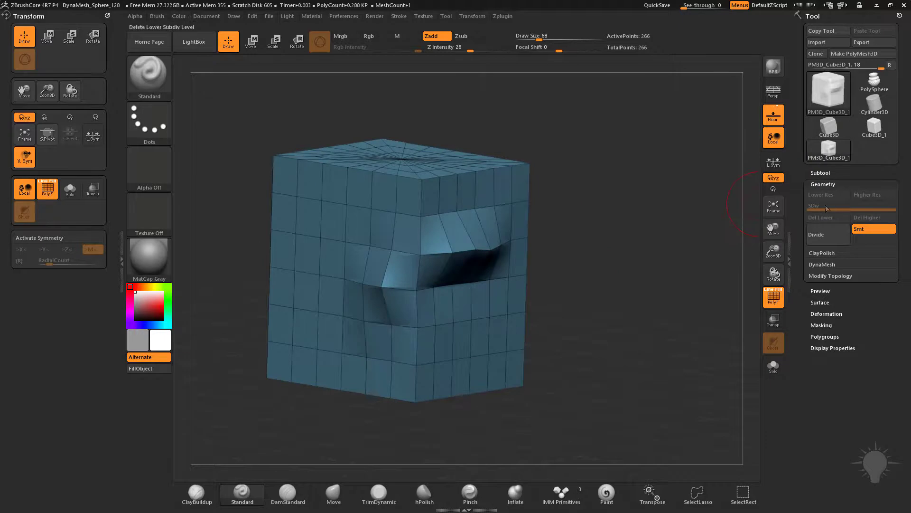
pyautogui.click(828, 239)
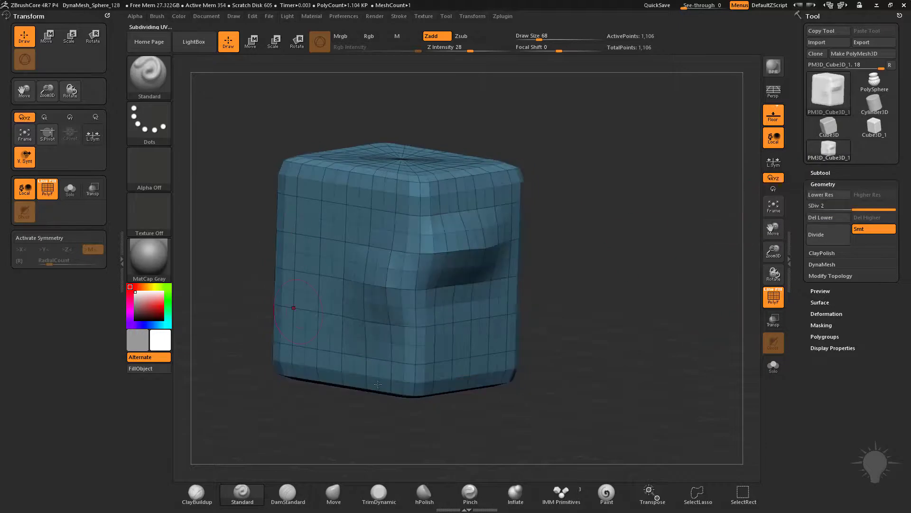
# Switch the subdivision level down to 1 and back up to 2 to compare the mesh density.
pyautogui.moveTo(624, 194)
pyautogui.keyDown('alt'); pyautogui.mouseDown()
pyautogui.moveTo(626, 220)
pyautogui.moveTo(625, 210)
pyautogui.mouseUp(); pyautogui.keyUp('alt')
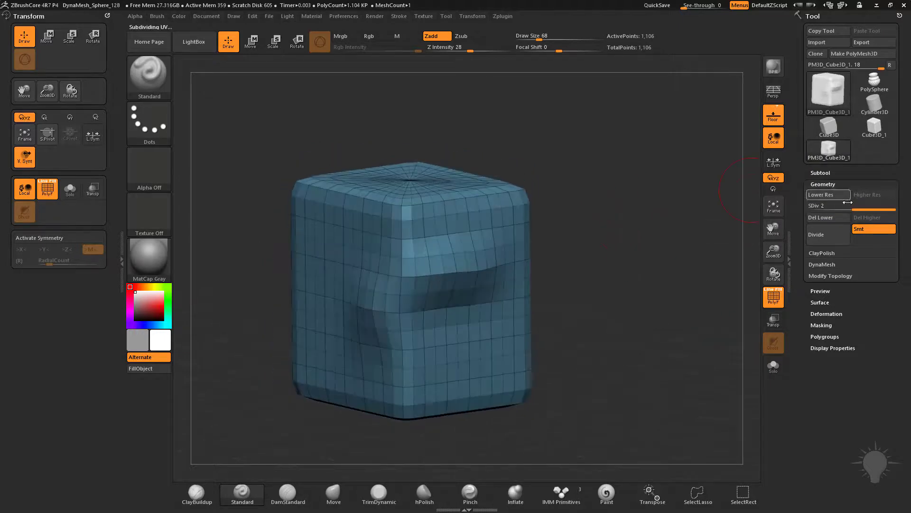
pyautogui.moveTo(846, 206); pyautogui.dragTo(818, 218)
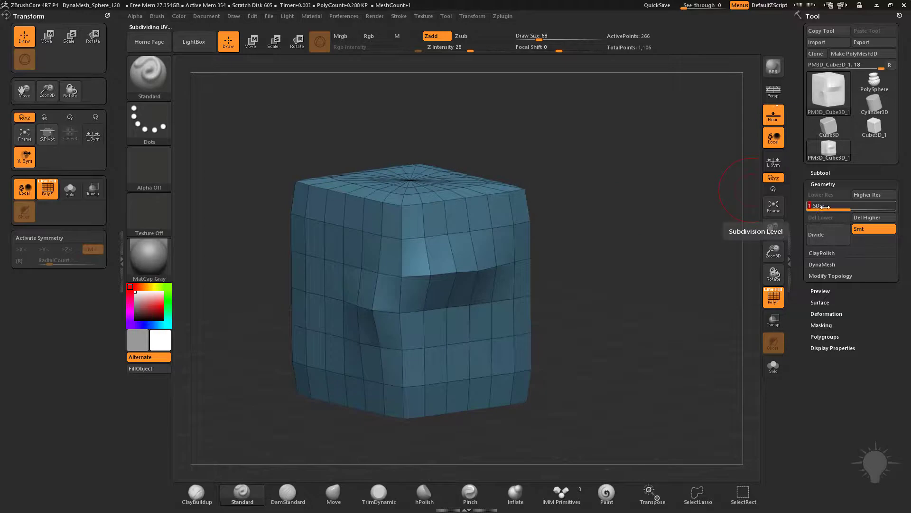
pyautogui.moveTo(849, 207); pyautogui.dragTo(897, 240)
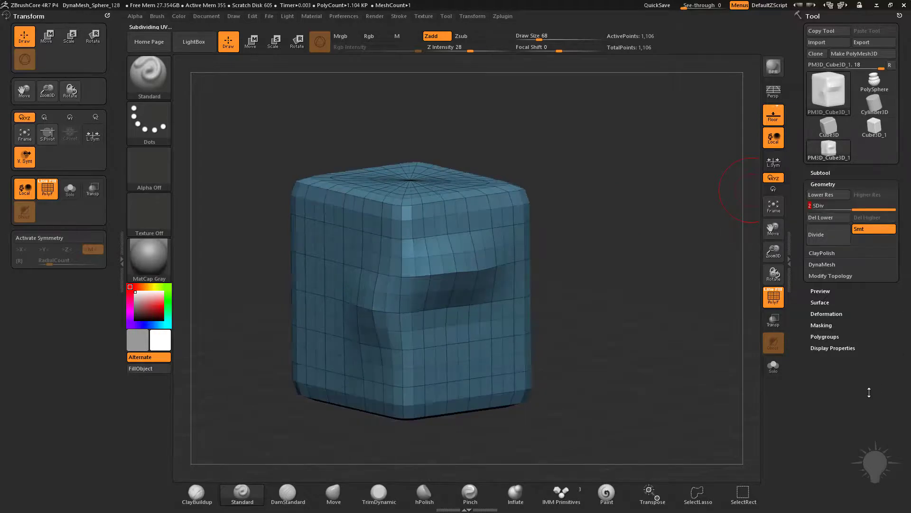
# Sculpt further Standard strokes along the ridge around the front edge at subdivision level 2.
pyautogui.moveTo(579, 238); pyautogui.dragTo(589, 216)
pyautogui.moveTo(485, 265)
pyautogui.mouseDown()
pyautogui.moveTo(453, 275)
pyautogui.moveTo(406, 331)
pyautogui.mouseUp()
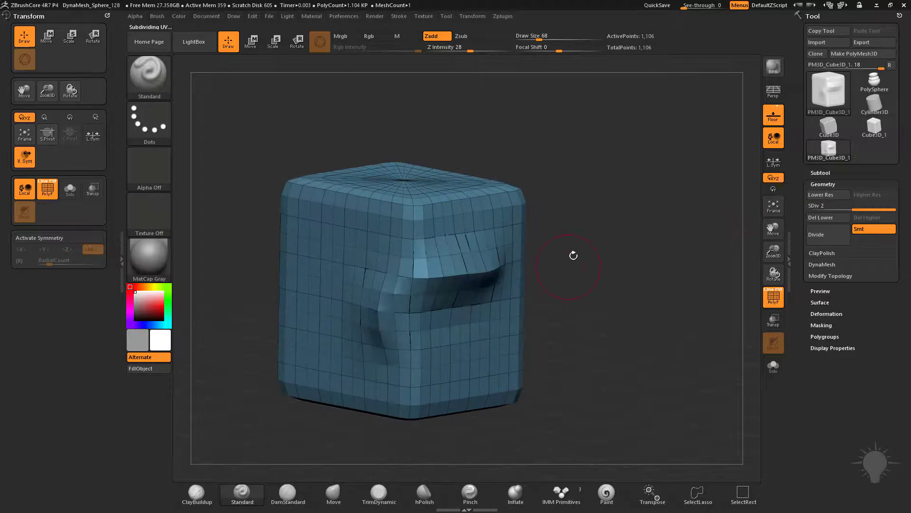
pyautogui.moveTo(574, 256); pyautogui.dragTo(594, 245)
pyautogui.moveTo(599, 278)
pyautogui.mouseDown()
pyautogui.moveTo(515, 278)
pyautogui.moveTo(423, 293)
pyautogui.mouseUp()
pyautogui.moveTo(489, 280); pyautogui.dragTo(449, 306)
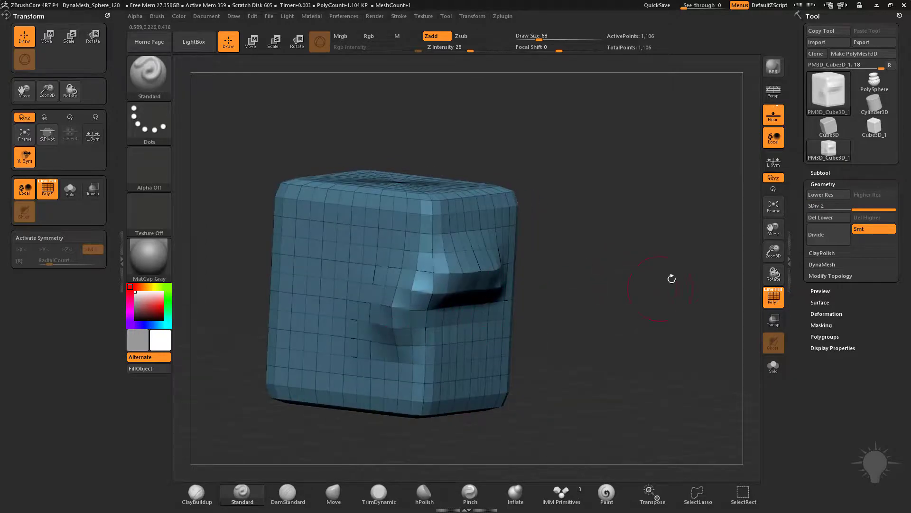
# Subdivide the mesh to level 3 and build up the ridge with repeated Standard strokes across both side faces.
pyautogui.hotkey('ctrl', 'd')
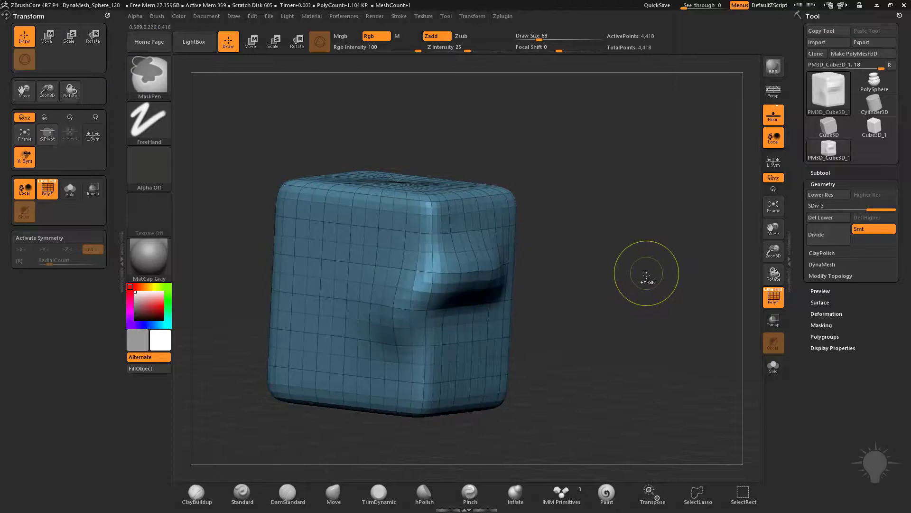
pyautogui.moveTo(636, 234); pyautogui.dragTo(623, 199)
pyautogui.moveTo(514, 271); pyautogui.dragTo(394, 323)
pyautogui.moveTo(515, 294); pyautogui.dragTo(398, 327)
pyautogui.moveTo(492, 304); pyautogui.dragTo(403, 328)
pyautogui.moveTo(428, 313); pyautogui.dragTo(484, 304, button='right')
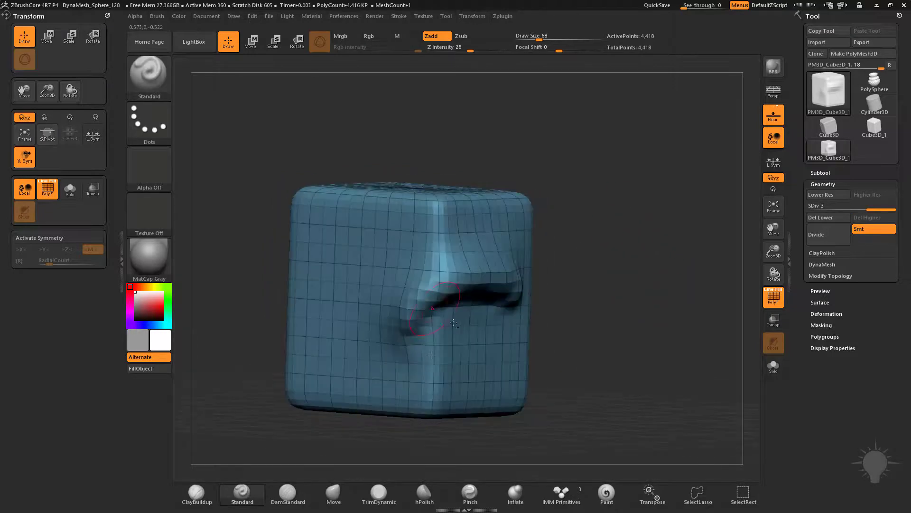
# Extend the raised form from the ridge up toward the upper corner of the side face.
pyautogui.moveTo(417, 341); pyautogui.dragTo(493, 286)
pyautogui.moveTo(585, 214)
pyautogui.mouseDown()
pyautogui.moveTo(526, 220)
pyautogui.moveTo(519, 276)
pyautogui.moveTo(555, 216)
pyautogui.moveTo(510, 261)
pyautogui.mouseUp()
pyautogui.moveTo(600, 257)
pyautogui.mouseDown()
pyautogui.moveTo(556, 246)
pyautogui.moveTo(523, 264)
pyautogui.mouseUp()
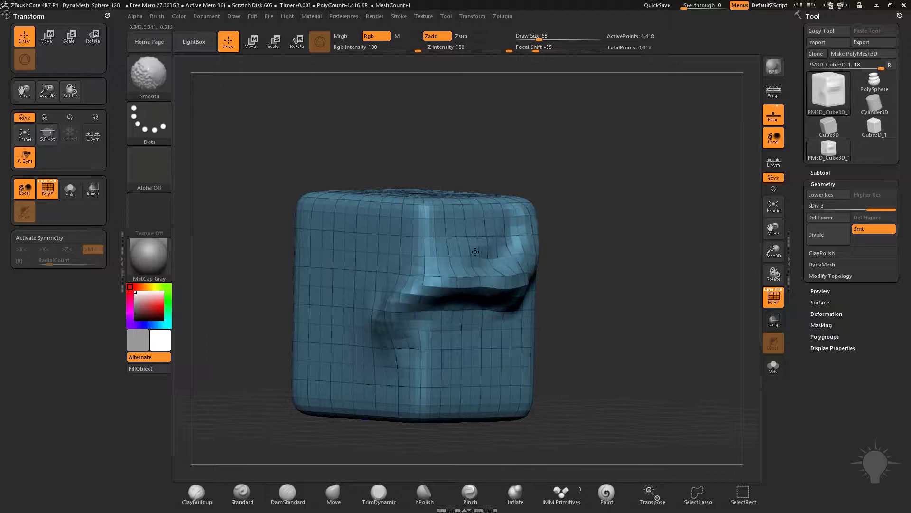
# Hide the wireframe, smooth the ridge and rework its lower edge with the Standard brush.
pyautogui.hotkey('shift', 'f')
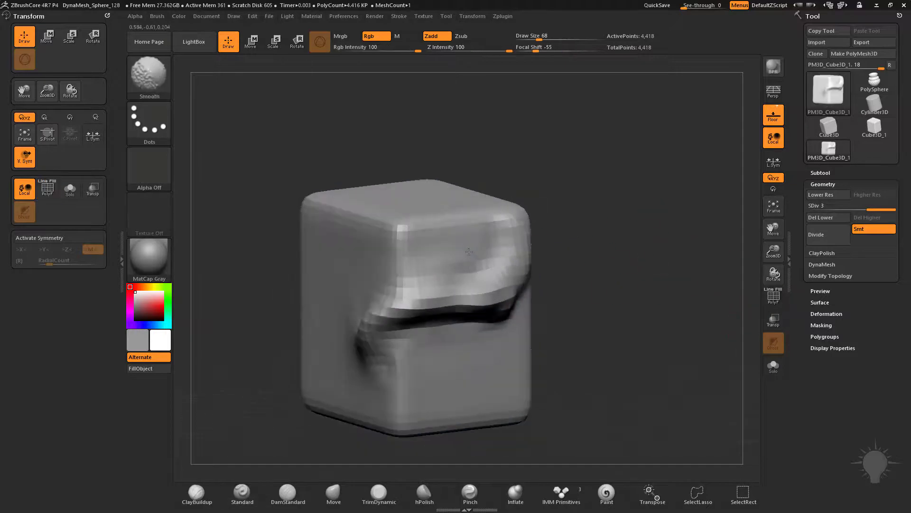
pyautogui.moveTo(605, 299); pyautogui.dragTo(456, 291)
pyautogui.moveTo(587, 287); pyautogui.dragTo(634, 290)
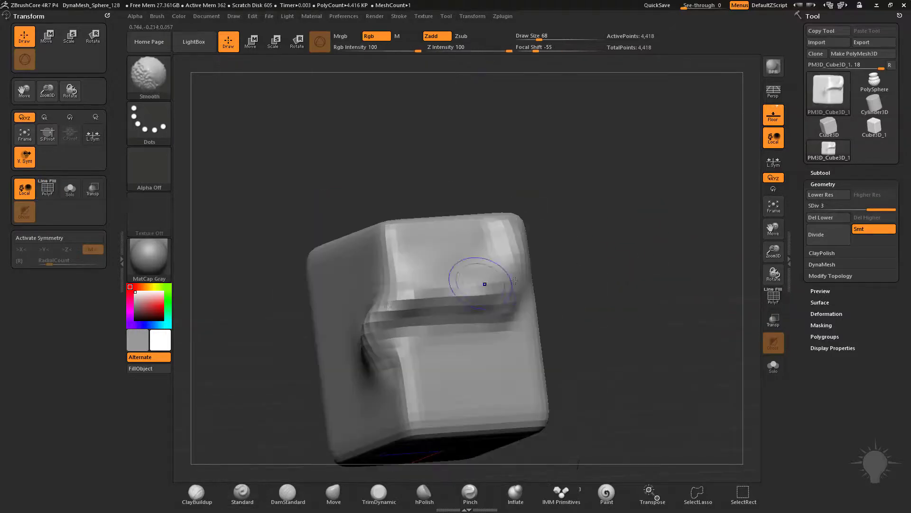
pyautogui.keyDown('shift'); pyautogui.moveTo(484, 285); pyautogui.dragTo(404, 322); pyautogui.keyUp('shift')
pyautogui.moveTo(580, 283)
pyautogui.mouseDown()
pyautogui.moveTo(584, 304)
pyautogui.moveTo(504, 309)
pyautogui.mouseUp()
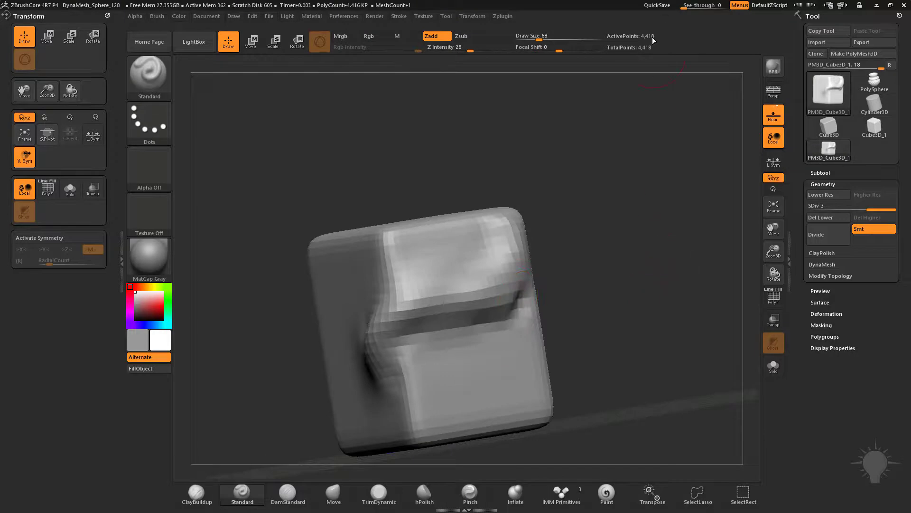
# Subdivide the mesh to level 4 and show its wireframe.
pyautogui.click(816, 234)
pyautogui.press('ctrl')
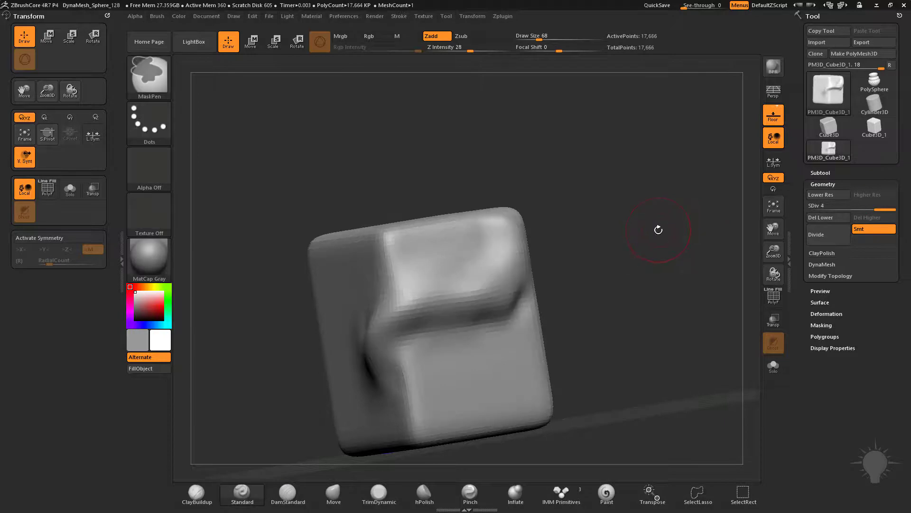
pyautogui.moveTo(627, 200)
pyautogui.mouseDown()
pyautogui.moveTo(623, 258)
pyautogui.moveTo(498, 249)
pyautogui.mouseUp()
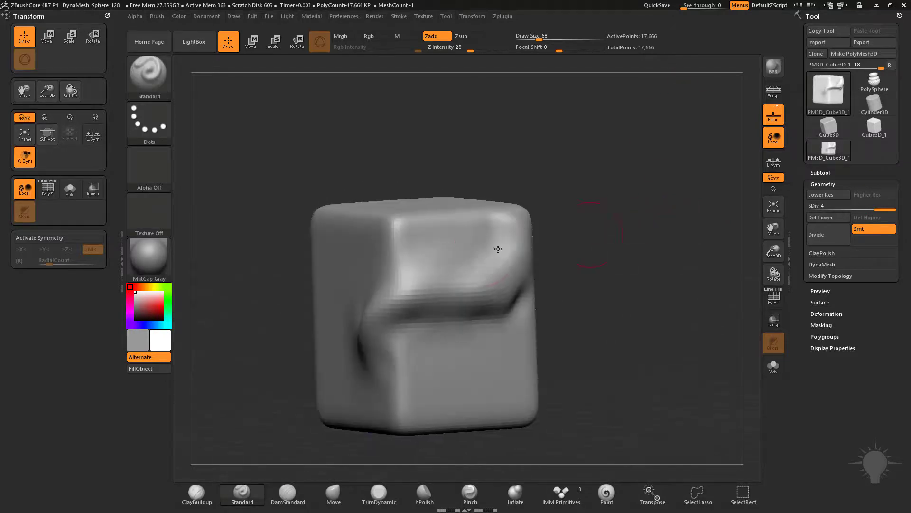
pyautogui.hotkey('shift', 'f')
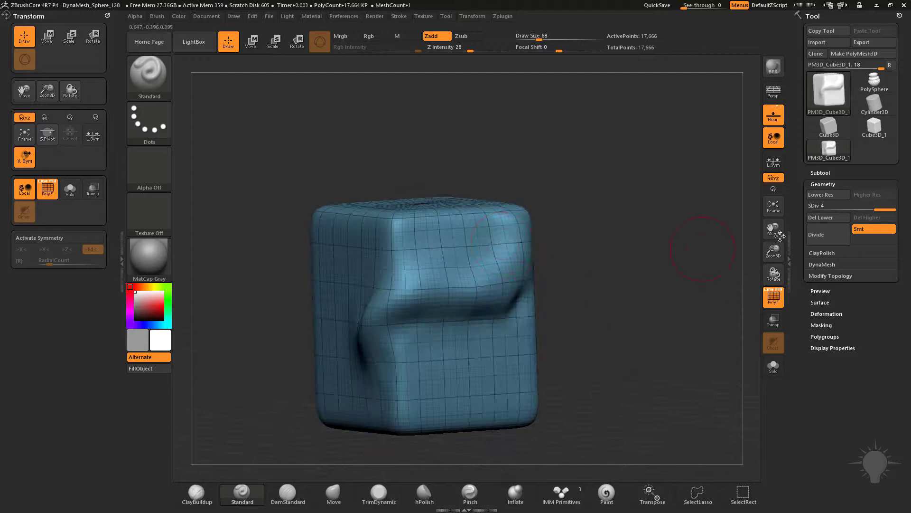
# Drop the subdivision level to 1, then raise it through 2 and 3 to 4, examining the ridge up close.
pyautogui.click(817, 207)
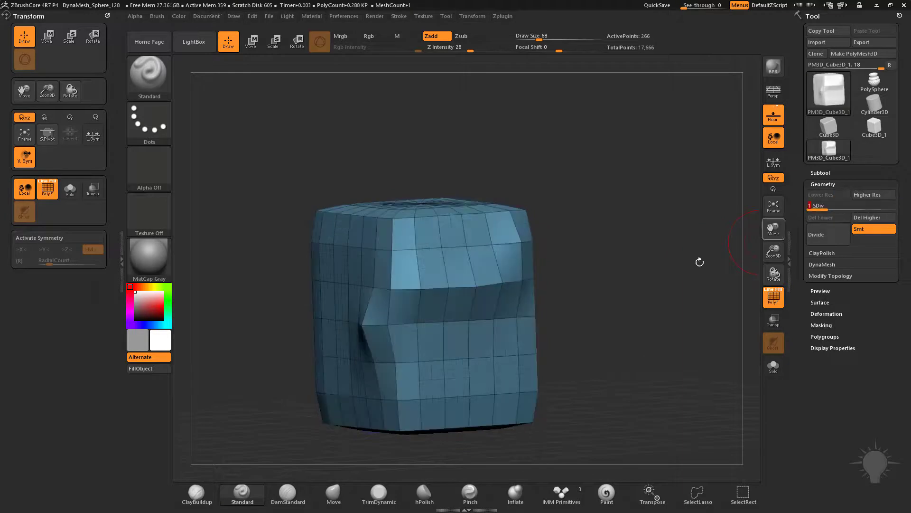
pyautogui.keyDown('alt'); pyautogui.moveTo(651, 227); pyautogui.dragTo(697, 298); pyautogui.keyUp('alt')
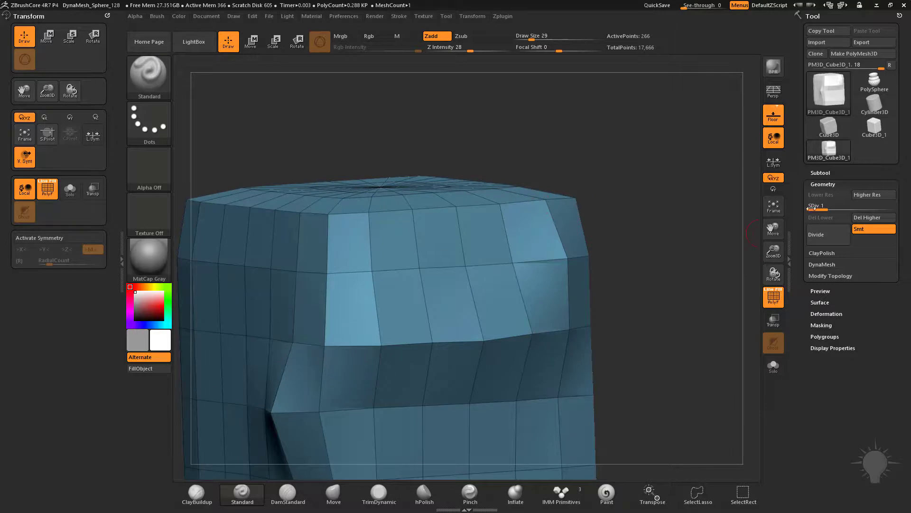
pyautogui.click(837, 207)
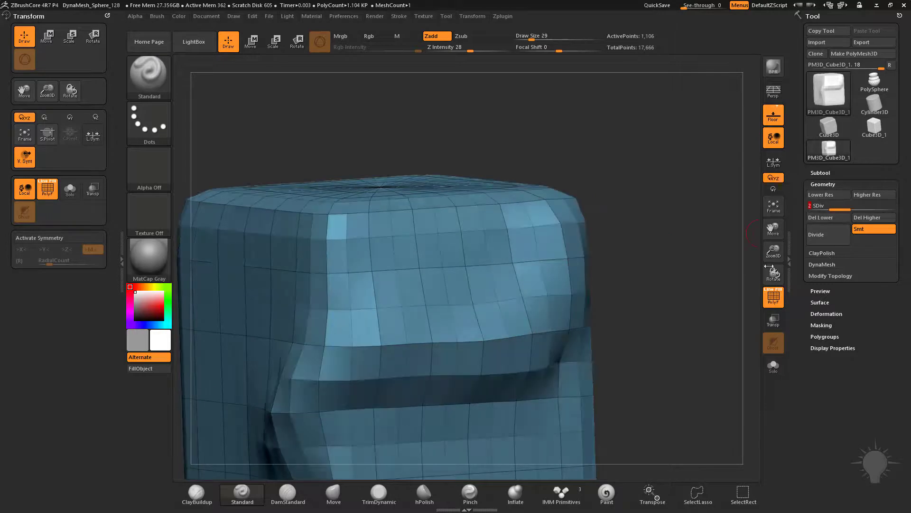
pyautogui.moveTo(608, 268); pyautogui.dragTo(573, 229)
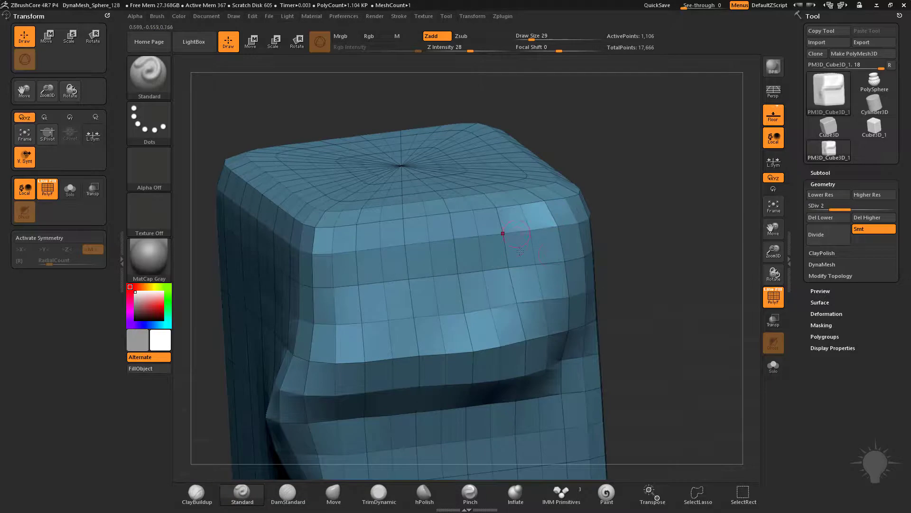
pyautogui.moveTo(640, 222); pyautogui.dragTo(661, 211)
pyautogui.click(862, 207)
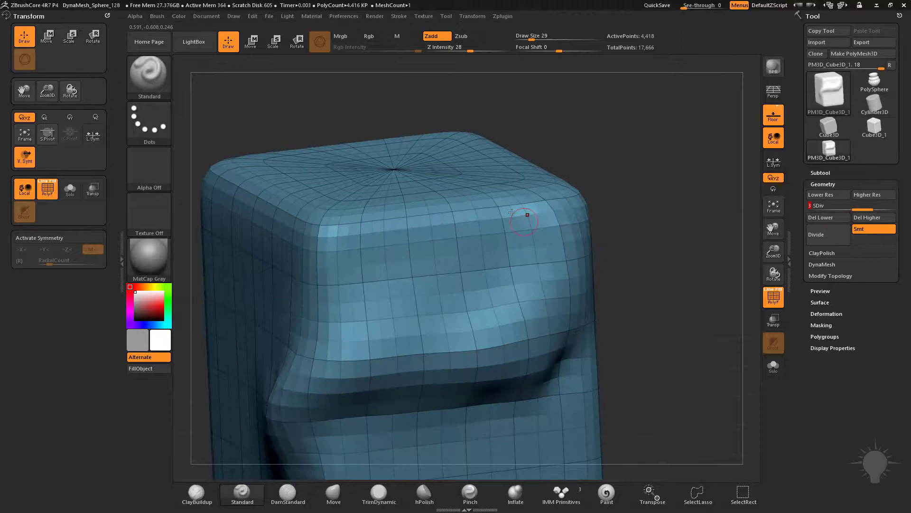
pyautogui.click(879, 208)
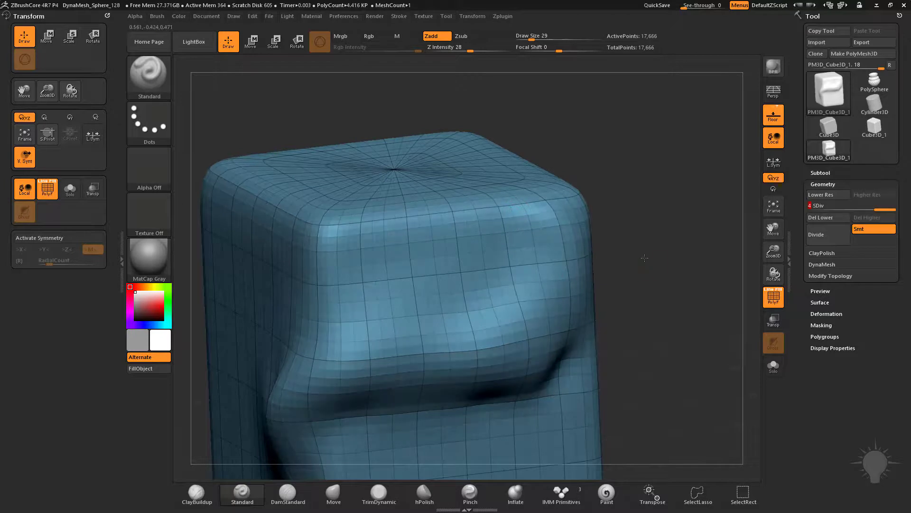
# Hide the wireframe, carve a curved recess above the ridge with the Standard brush and smooth it.
pyautogui.keyDown('alt'); pyautogui.moveTo(644, 257); pyautogui.dragTo(660, 197); pyautogui.keyUp('alt')
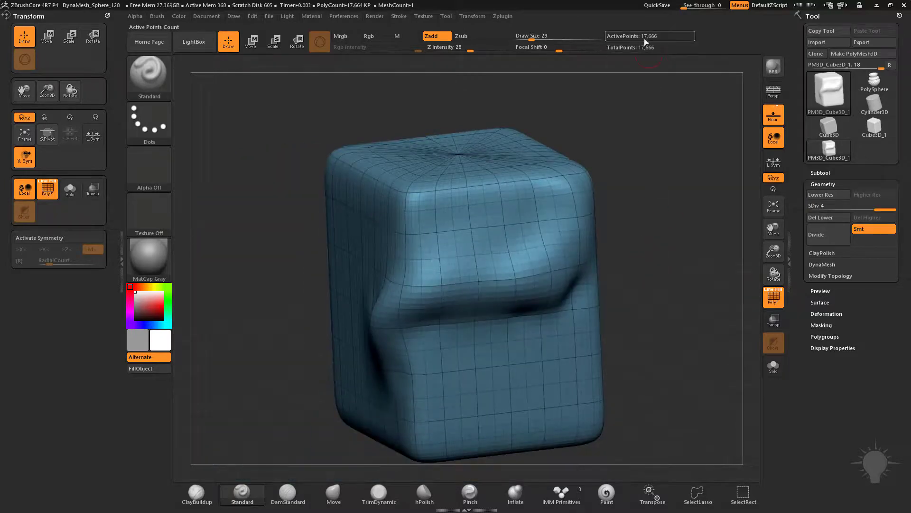
pyautogui.moveTo(631, 130); pyautogui.dragTo(752, 269)
pyautogui.hotkey('shift', 'f')
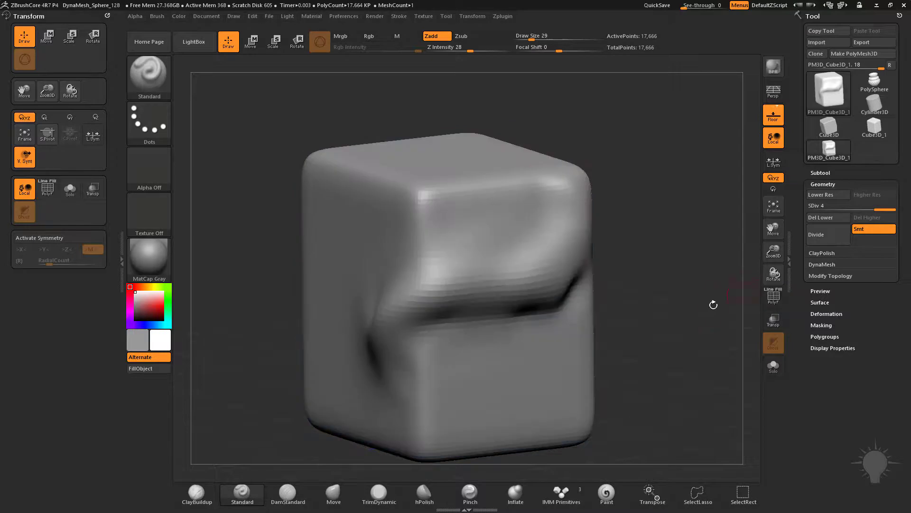
pyautogui.moveTo(712, 303); pyautogui.dragTo(714, 288)
pyautogui.keyDown('alt'); pyautogui.moveTo(538, 205); pyautogui.dragTo(451, 252); pyautogui.keyUp('alt')
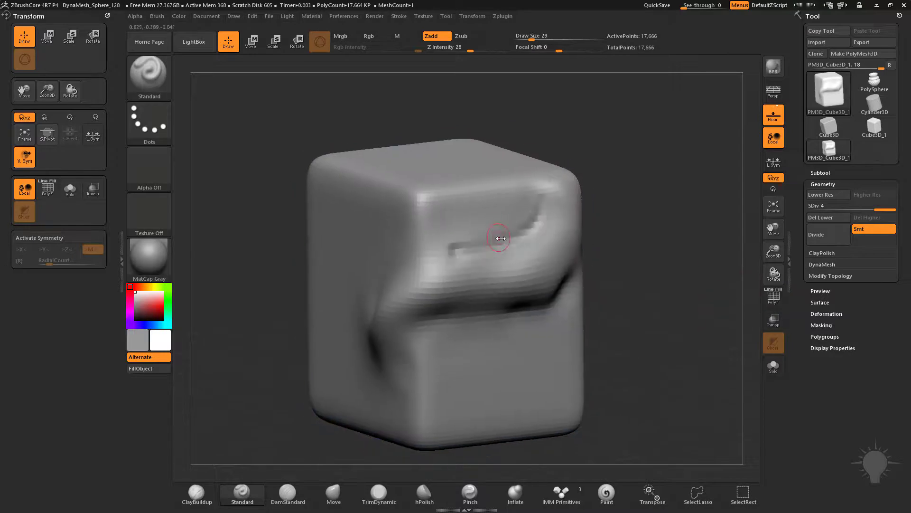
pyautogui.keyDown('alt'); pyautogui.moveTo(546, 195); pyautogui.dragTo(421, 257); pyautogui.keyUp('alt')
pyautogui.keyDown('shift'); pyautogui.moveTo(532, 219); pyautogui.dragTo(441, 245); pyautogui.keyUp('shift')
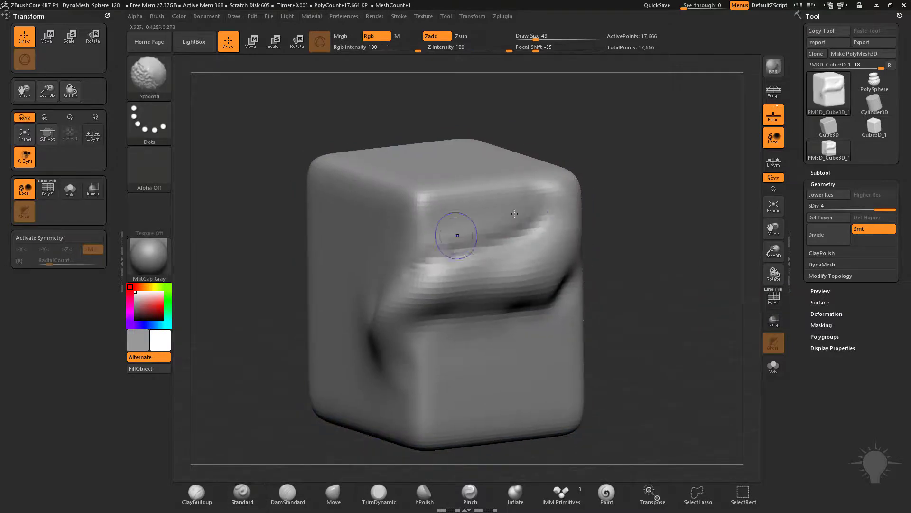
# Smooth the underside of the ridge, softening the dark crease where it meets the lower face.
pyautogui.keyDown('alt'); pyautogui.moveTo(620, 242); pyautogui.dragTo(612, 218); pyautogui.keyUp('alt')
pyautogui.keyDown('shift'); pyautogui.moveTo(553, 260); pyautogui.dragTo(410, 301); pyautogui.keyUp('shift')
pyautogui.moveTo(612, 304); pyautogui.dragTo(612, 278)
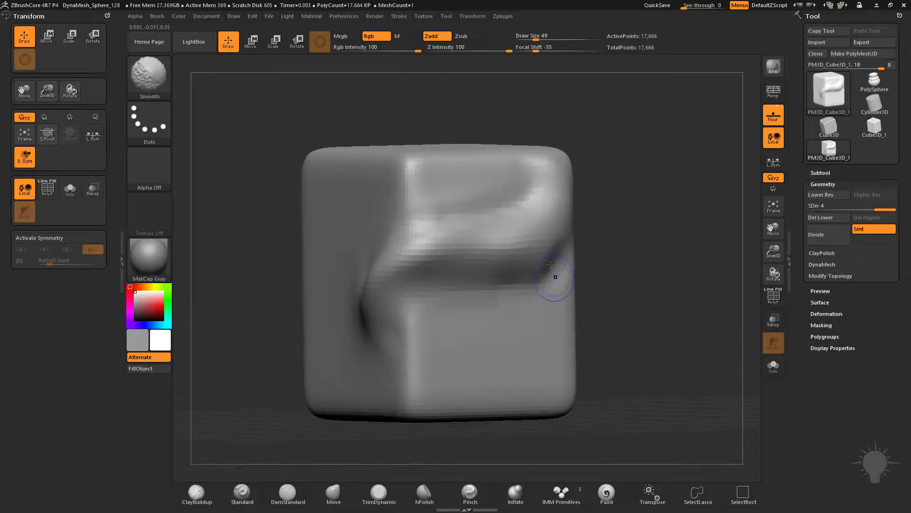
pyautogui.keyDown('shift'); pyautogui.moveTo(556, 277); pyautogui.dragTo(506, 283); pyautogui.keyUp('shift')
pyautogui.moveTo(607, 250); pyautogui.dragTo(641, 254)
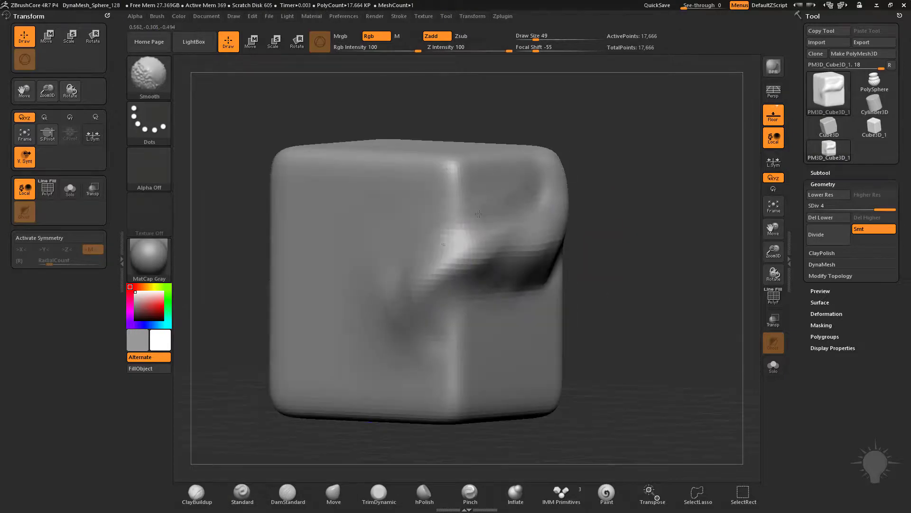
pyautogui.moveTo(632, 199); pyautogui.dragTo(589, 204)
# Redefine the grooves above and beneath the ridge across the side face and soften their edges with the Smooth brush.
pyautogui.moveTo(671, 211)
pyautogui.mouseDown()
pyautogui.moveTo(564, 238)
pyautogui.moveTo(394, 308)
pyautogui.mouseUp()
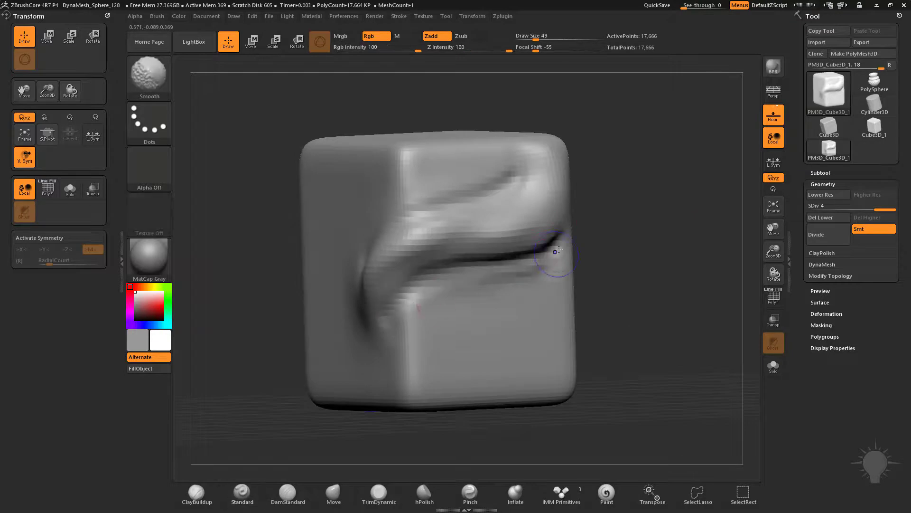
pyautogui.keyDown('shift'); pyautogui.moveTo(556, 252); pyautogui.dragTo(436, 293); pyautogui.keyUp('shift')
pyautogui.moveTo(435, 293); pyautogui.dragTo(456, 308, button='right')
pyautogui.moveTo(527, 169)
pyautogui.keyDown('shift'); pyautogui.mouseDown()
pyautogui.moveTo(353, 286)
pyautogui.moveTo(412, 306)
pyautogui.mouseUp(); pyautogui.keyUp('shift')
pyautogui.moveTo(636, 242); pyautogui.dragTo(584, 223)
pyautogui.keyDown('shift'); pyautogui.moveTo(496, 244); pyautogui.dragTo(458, 243); pyautogui.keyUp('shift')
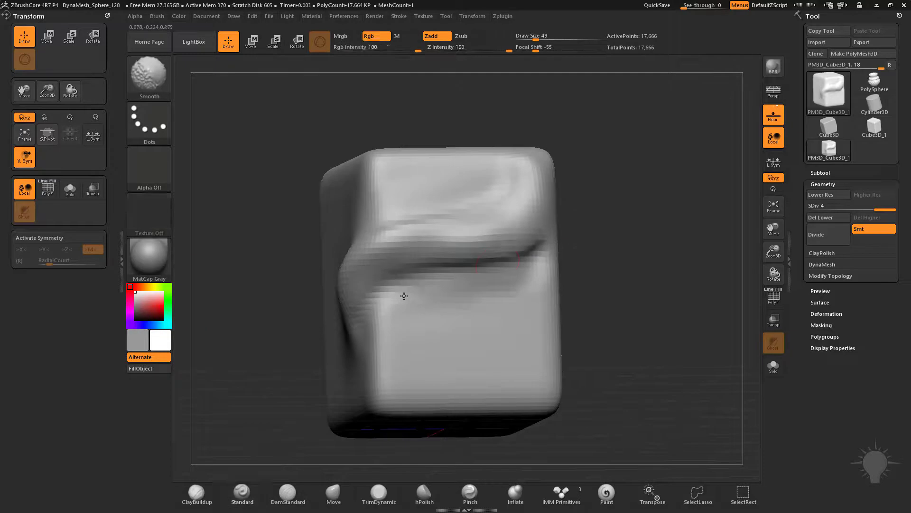
# Show the wireframe and pull the cube's upper corner out into a long upward-angled horn using the Move brush at draw size 167.
pyautogui.moveTo(646, 235); pyautogui.dragTo(663, 244)
pyautogui.moveTo(633, 205)
pyautogui.mouseDown()
pyautogui.moveTo(641, 206)
pyautogui.moveTo(639, 240)
pyautogui.moveTo(601, 250)
pyautogui.mouseUp()
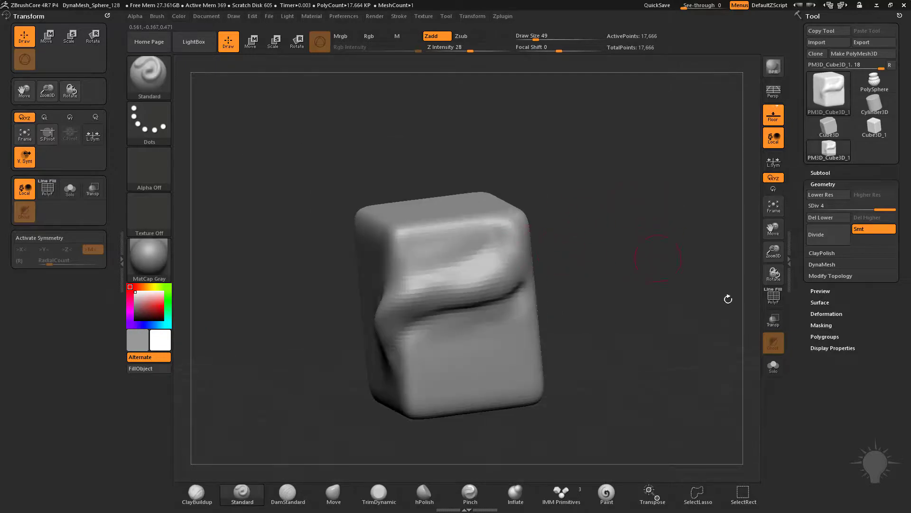
pyautogui.click(773, 295)
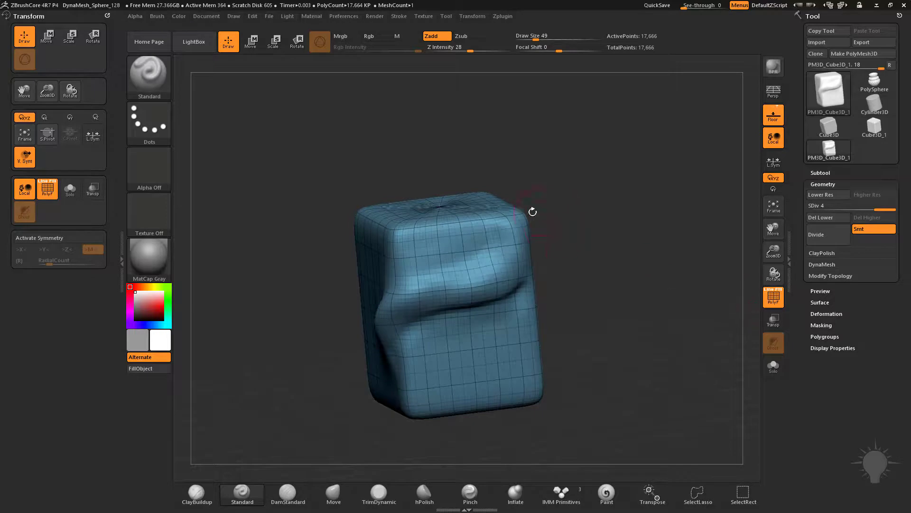
pyautogui.moveTo(599, 271)
pyautogui.mouseDown()
pyautogui.moveTo(598, 255)
pyautogui.moveTo(591, 259)
pyautogui.moveTo(597, 275)
pyautogui.mouseUp()
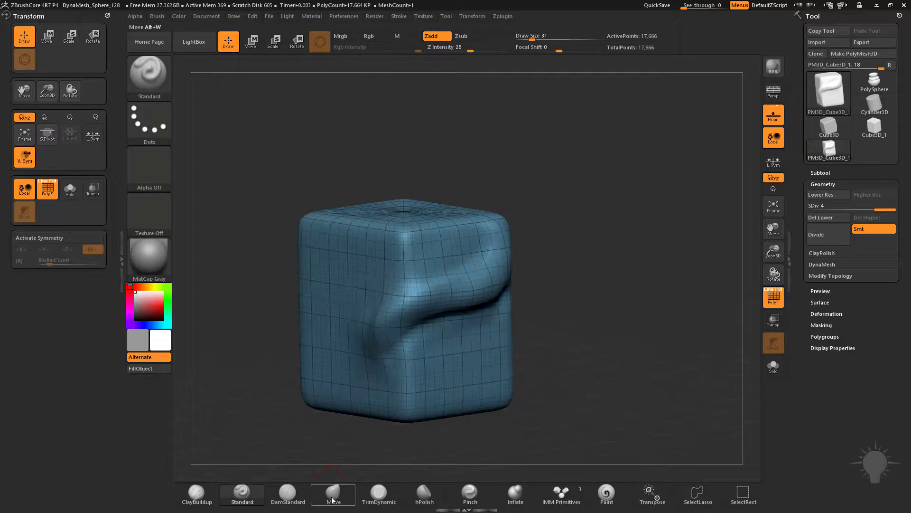
pyautogui.click(333, 493)
pyautogui.moveTo(522, 220)
pyautogui.mouseDown()
pyautogui.moveTo(749, 129)
pyautogui.moveTo(758, 116)
pyautogui.mouseUp()
pyautogui.press('s')
pyautogui.click(625, 188)
pyautogui.moveTo(629, 186); pyautogui.dragTo(718, 142)
pyautogui.keyDown('alt'); pyautogui.moveTo(667, 222); pyautogui.dragTo(520, 283); pyautogui.keyUp('alt')
pyautogui.moveTo(553, 213); pyautogui.dragTo(766, 114)
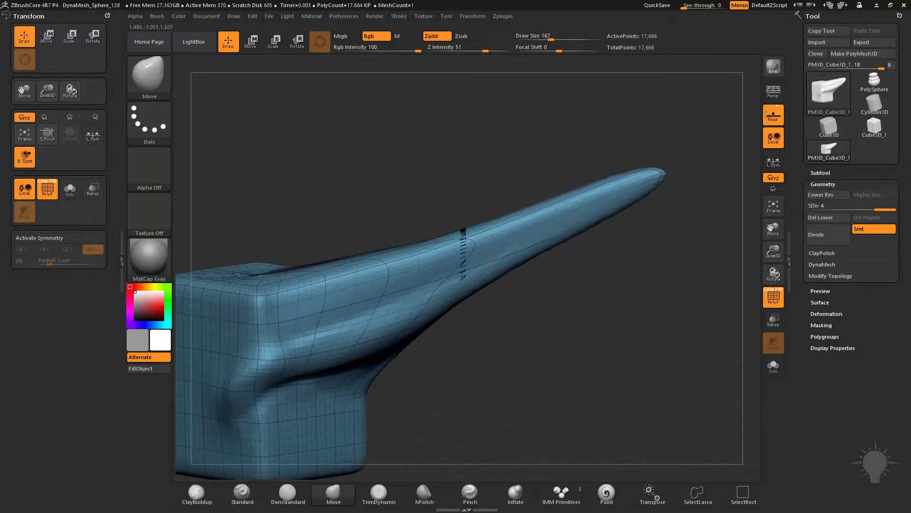
# Reduce the draw size to 29 and examine the stretched polygons where the horn leaves the cube.
pyautogui.moveTo(623, 284)
pyautogui.keyDown('alt'); pyautogui.mouseDown()
pyautogui.moveTo(621, 271)
pyautogui.moveTo(698, 266)
pyautogui.moveTo(719, 317)
pyautogui.mouseUp(); pyautogui.keyUp('alt')
pyautogui.press('s')
pyautogui.click(647, 302)
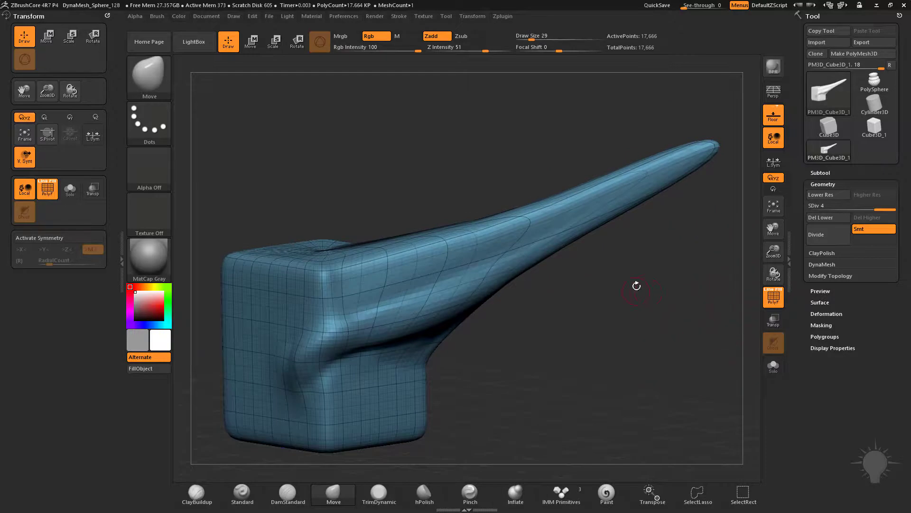
pyautogui.moveTo(637, 285); pyautogui.dragTo(589, 256)
pyautogui.moveTo(478, 260); pyautogui.dragTo(464, 272)
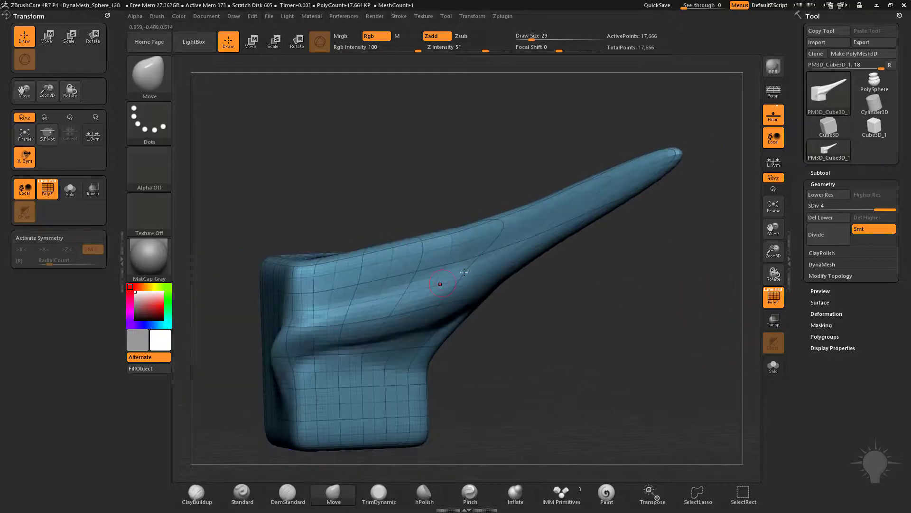
pyautogui.click(795, 313)
pyautogui.click(904, 275)
# Hide the wireframe and build up the ridge near the horn's base with Standard brush strokes at draw size 41 to 44.
pyautogui.hotkey('shift', 'f')
pyautogui.moveTo(694, 284); pyautogui.dragTo(562, 277)
pyautogui.press('b')
pyautogui.press('s')
pyautogui.press('t')
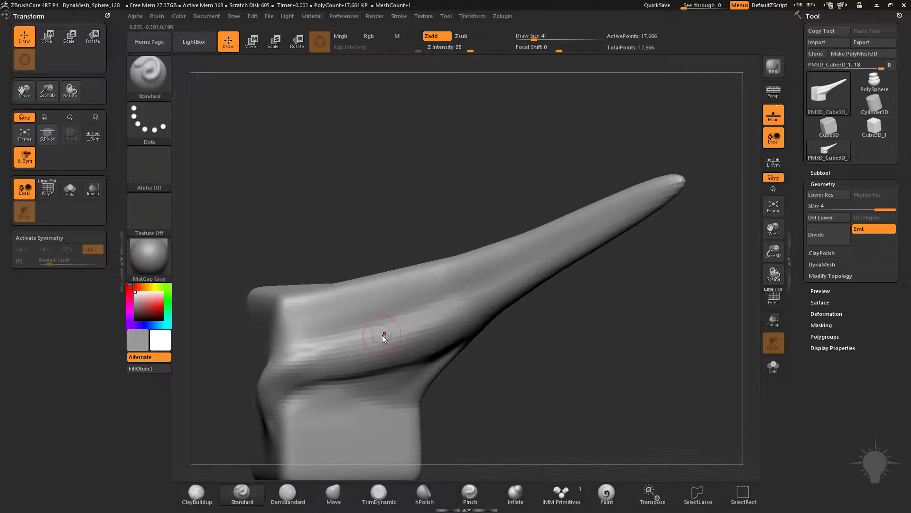
pyautogui.moveTo(383, 335); pyautogui.dragTo(313, 361)
pyautogui.moveTo(391, 357)
pyautogui.mouseDown()
pyautogui.moveTo(290, 368)
pyautogui.moveTo(344, 371)
pyautogui.mouseUp()
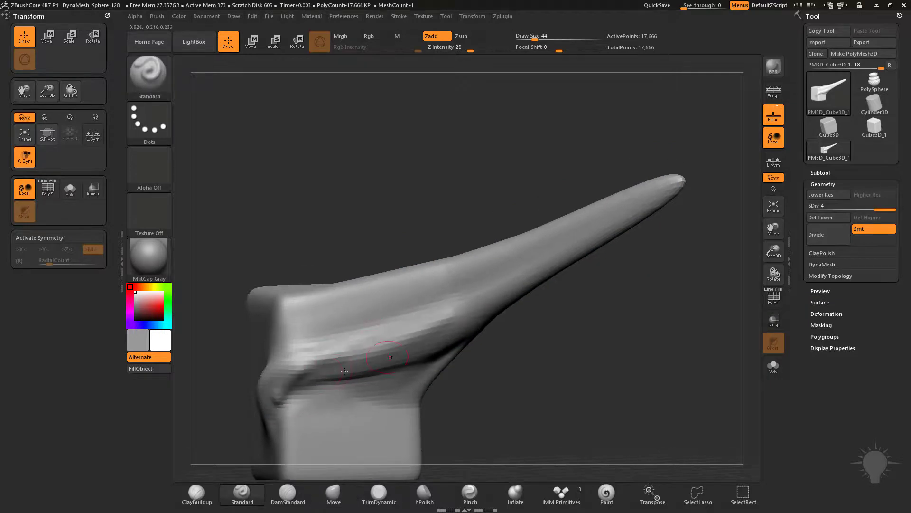
# Subdivide the mesh to level 5 and reduce the Standard brush's draw size to 35 for finer detail on the ridge.
pyautogui.hotkey('ctrl', 'd')
pyautogui.moveTo(559, 356)
pyautogui.mouseDown()
pyautogui.moveTo(585, 321)
pyautogui.moveTo(617, 309)
pyautogui.mouseUp()
pyautogui.press('[')
pyautogui.press('[')
pyautogui.moveTo(309, 369); pyautogui.dragTo(346, 347)
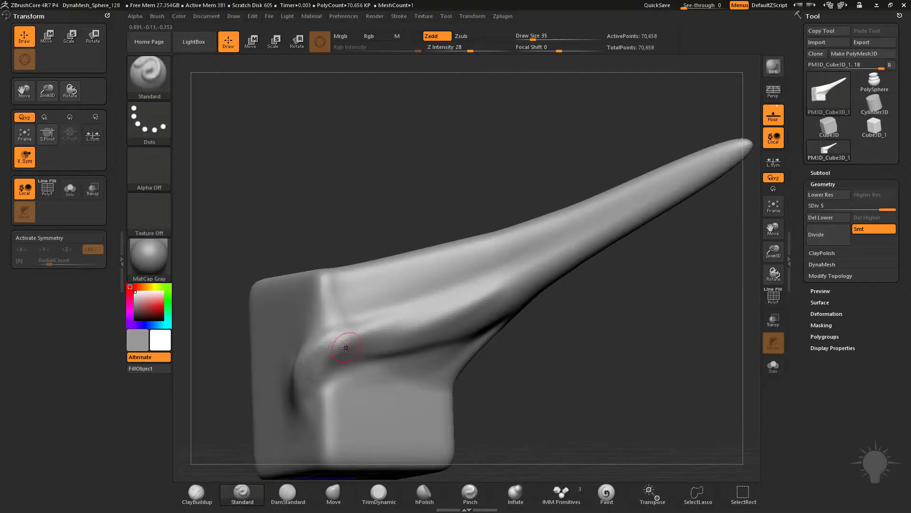
# Dab three round bumps onto the start of the ridge and soften the third one at draw size 22.
pyautogui.click(310, 366)
pyautogui.click(337, 343)
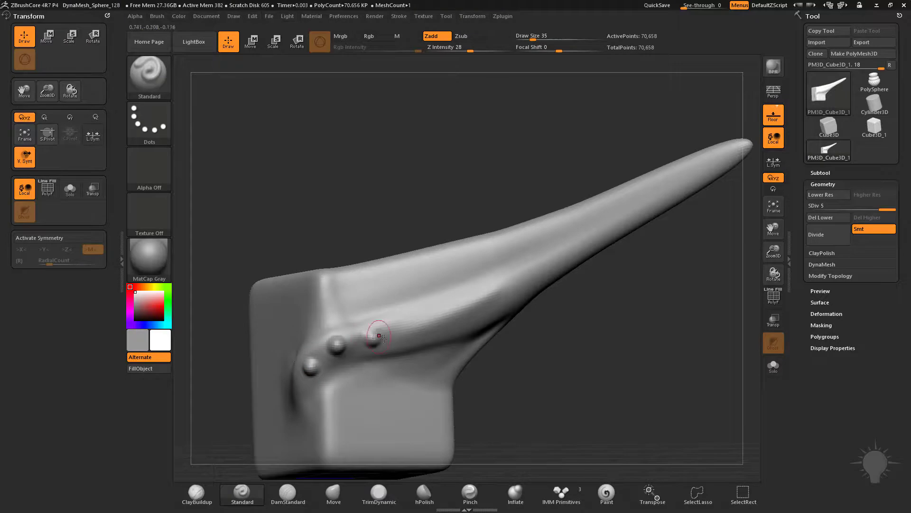
pyautogui.press('s')
pyautogui.click(373, 340)
pyautogui.keyDown('shift'); pyautogui.click(373, 340); pyautogui.keyUp('shift')
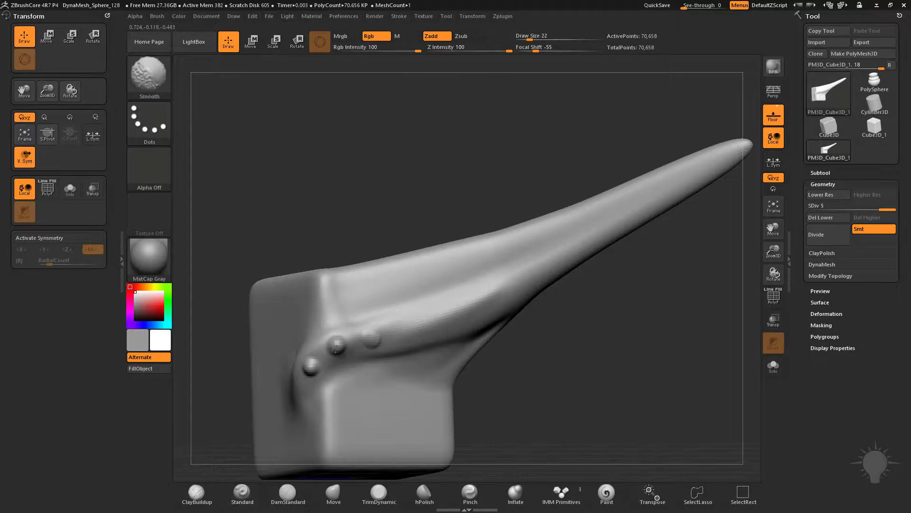
# Set the draw size to 31 and add four more bumps along the ridge toward the horn.
pyautogui.moveTo(546, 352); pyautogui.dragTo(510, 366)
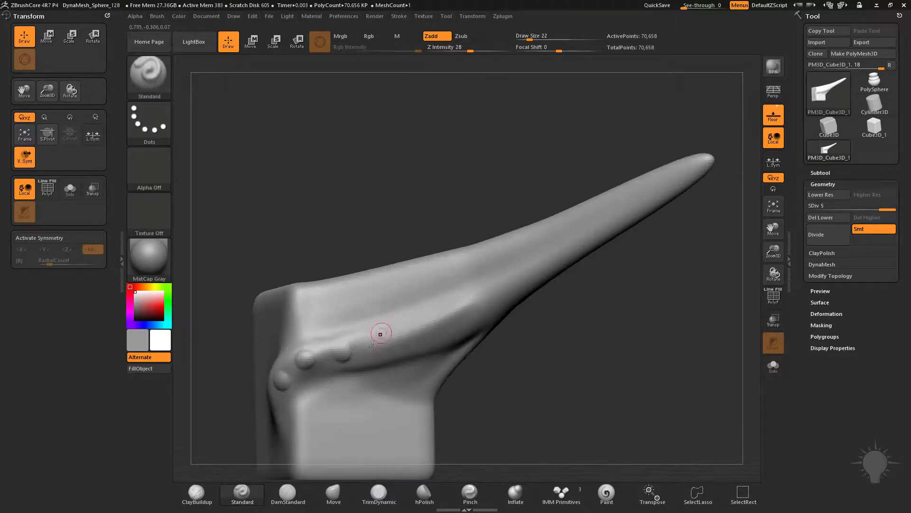
pyautogui.press('s')
pyautogui.click(374, 346)
pyautogui.click(372, 345)
pyautogui.click(412, 332)
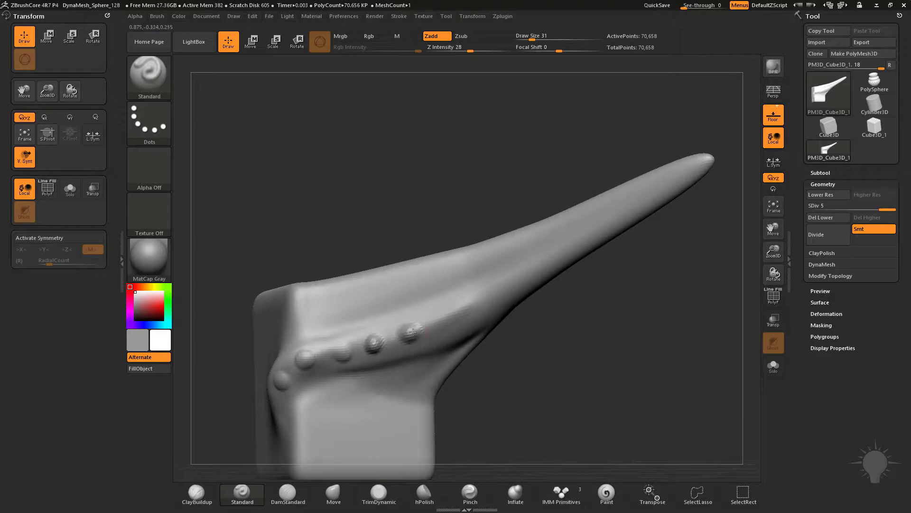
pyautogui.click(450, 318)
pyautogui.click(475, 303)
# Continue the row with four more bumps along the stretched surface of the horn.
pyautogui.moveTo(560, 299); pyautogui.dragTo(492, 309)
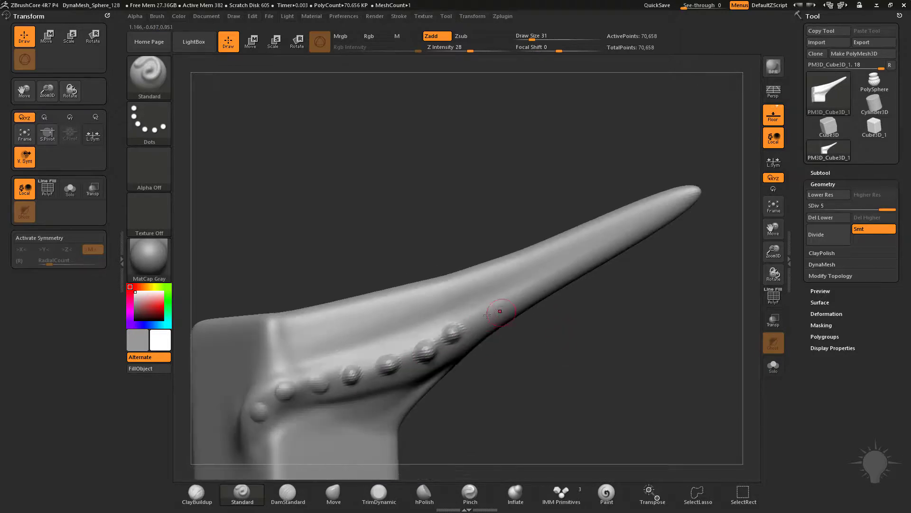
pyautogui.click(492, 309)
pyautogui.click(513, 291)
pyautogui.click(550, 264)
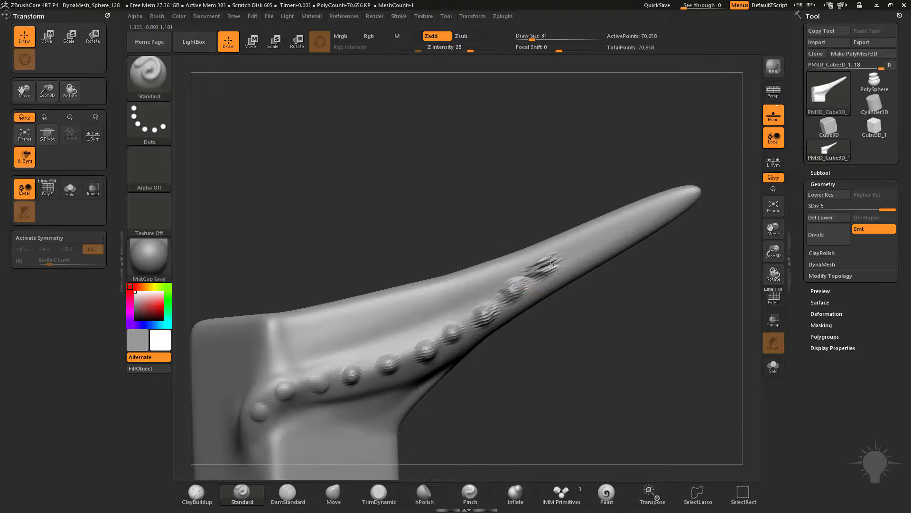
pyautogui.click(579, 247)
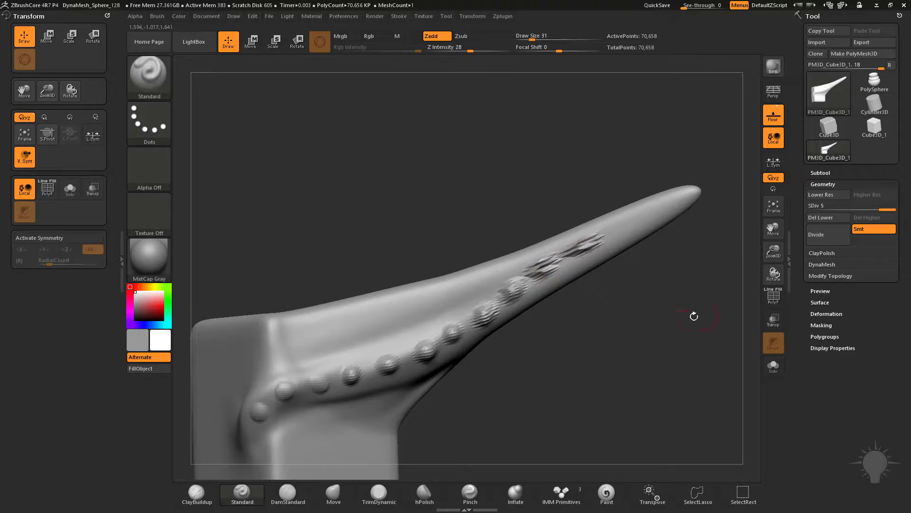
# Show the wireframe, drop the subdivision level to 1 and examine the stretched base polygons along the horn.
pyautogui.click(765, 301)
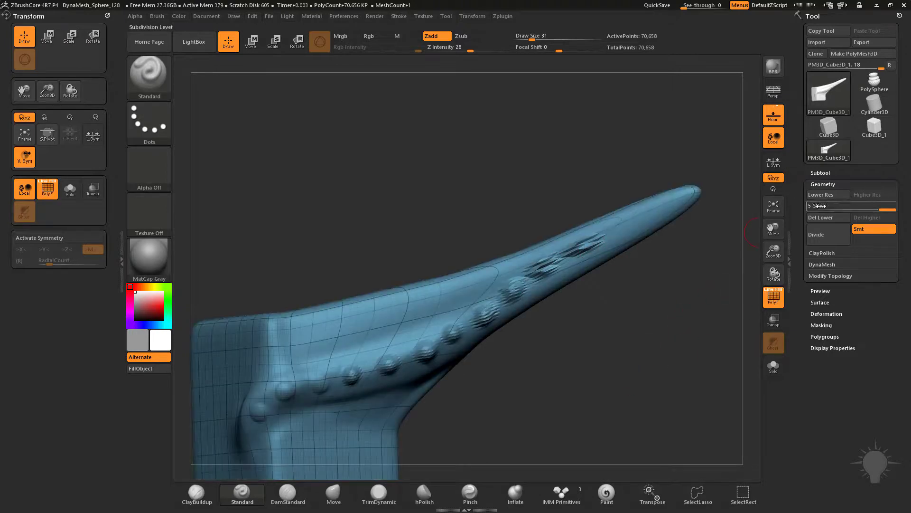
pyautogui.moveTo(826, 206); pyautogui.dragTo(810, 206)
pyautogui.moveTo(670, 262); pyautogui.dragTo(666, 280)
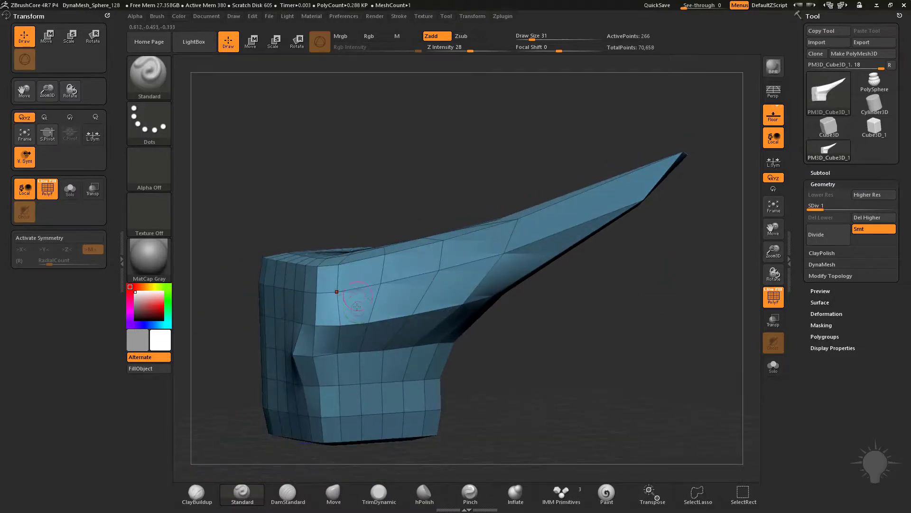
pyautogui.moveTo(812, 206)
pyautogui.mouseDown()
pyautogui.moveTo(847, 209)
pyautogui.moveTo(809, 206)
pyautogui.mouseUp()
pyautogui.moveTo(546, 256); pyautogui.dragTo(586, 264)
pyautogui.moveTo(660, 194); pyautogui.dragTo(673, 163)
pyautogui.moveTo(613, 209); pyautogui.dragTo(641, 230)
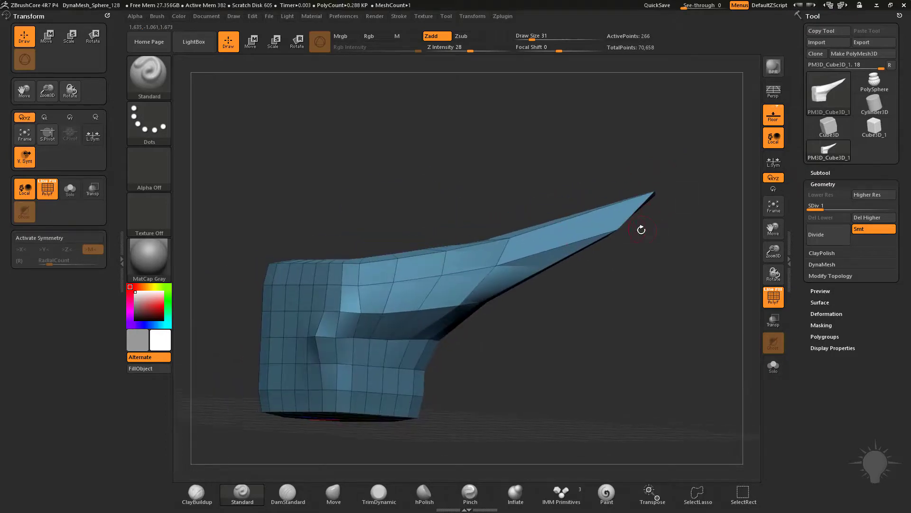
pyautogui.moveTo(573, 225); pyautogui.dragTo(576, 295)
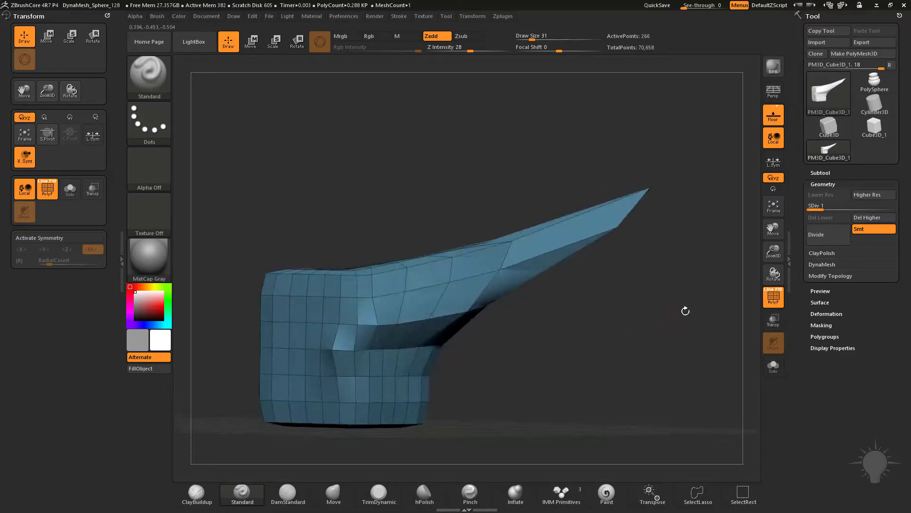
# Raise the subdivision level back to 5 and compare the bumps near the cube with those on the stretched horn.
pyautogui.press('d')
pyautogui.press('d')
pyautogui.press('d')
pyautogui.press('d')
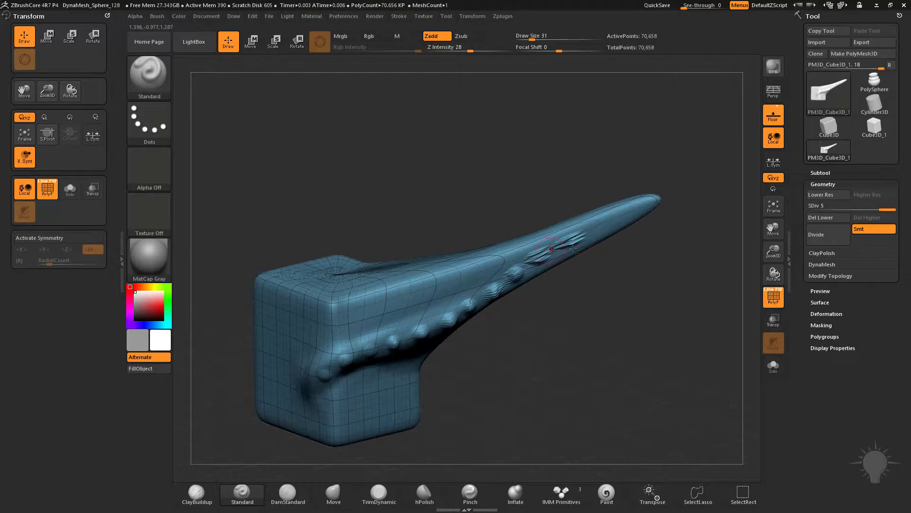
pyautogui.moveTo(607, 271); pyautogui.dragTo(634, 259)
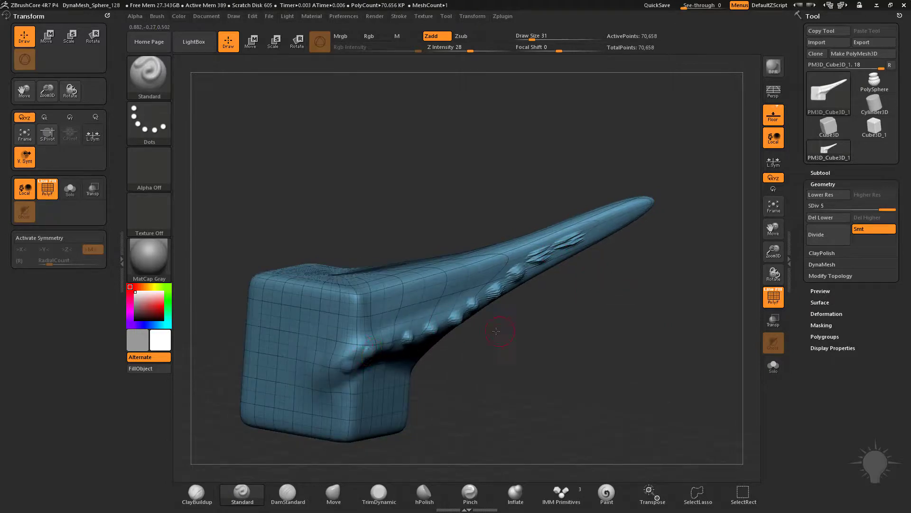
pyautogui.moveTo(496, 331); pyautogui.dragTo(331, 357)
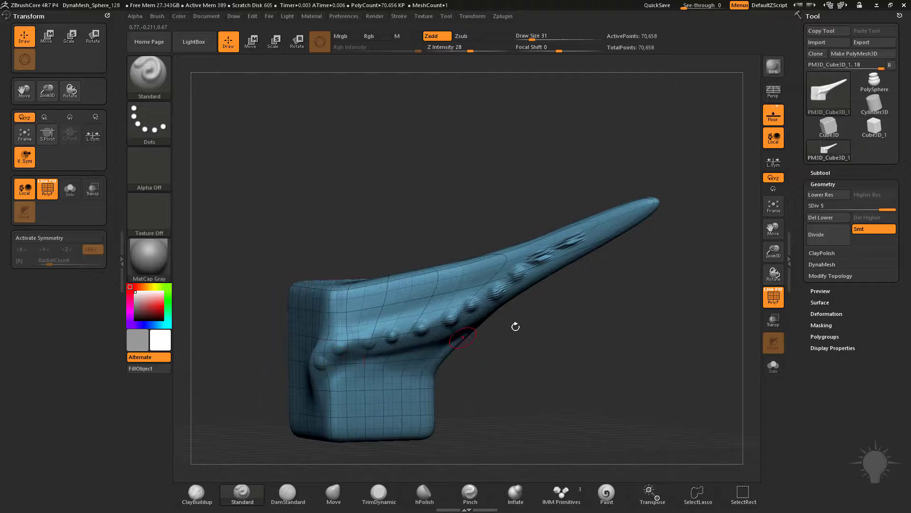
pyautogui.moveTo(516, 326); pyautogui.dragTo(542, 316)
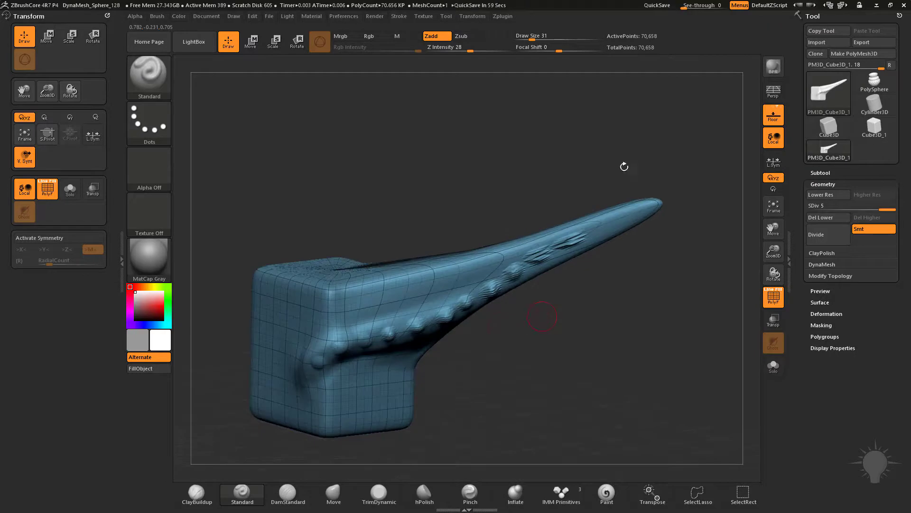
pyautogui.moveTo(597, 288); pyautogui.dragTo(592, 312)
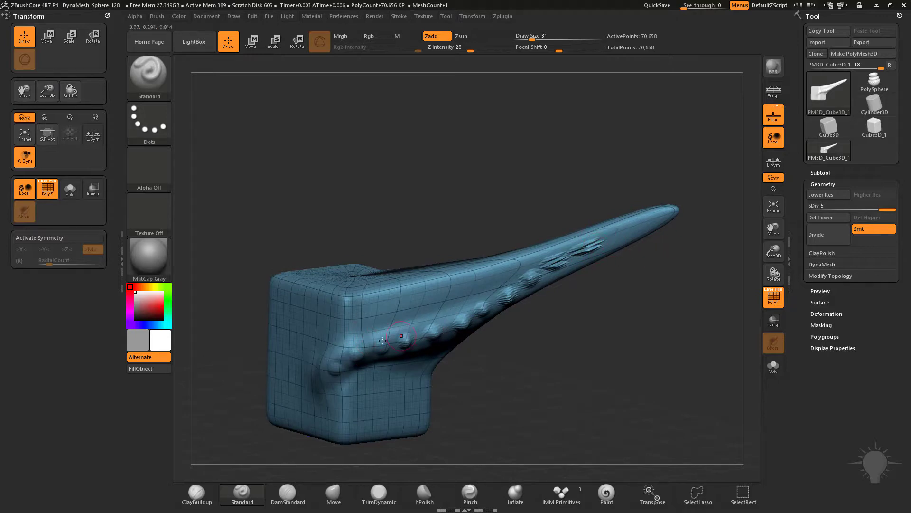
pyautogui.moveTo(497, 306); pyautogui.dragTo(647, 332)
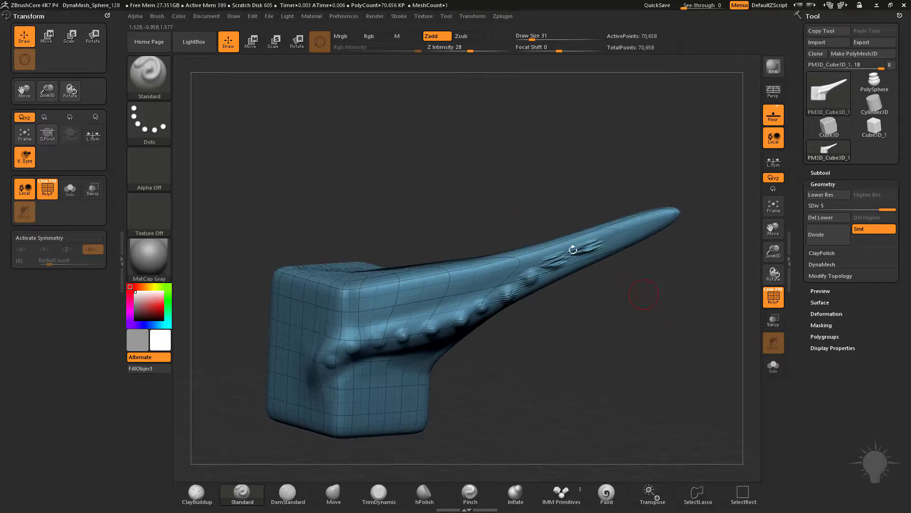
pyautogui.moveTo(676, 308); pyautogui.dragTo(611, 315)
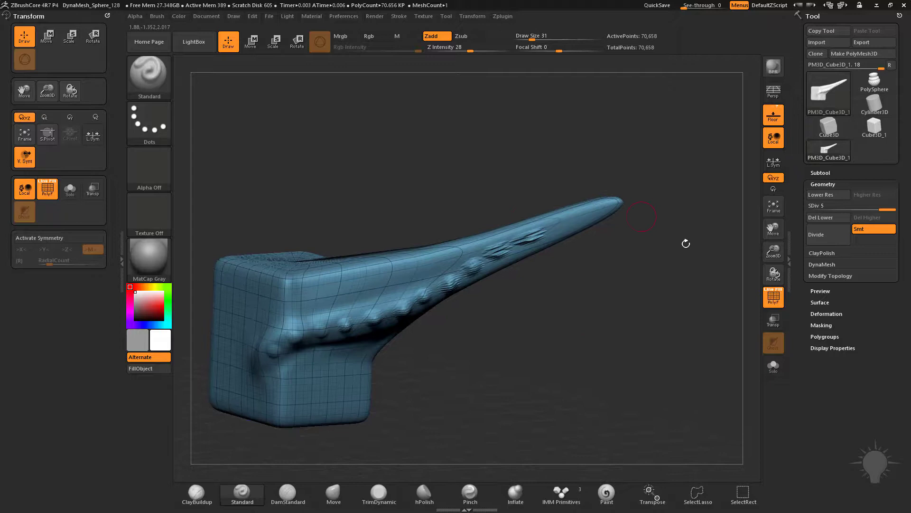
# Remesh the model with DynaMesh at resolution 128, inspect the polygons around the horn's bumps and undo the remesh.
pyautogui.moveTo(685, 242); pyautogui.dragTo(451, 310)
pyautogui.moveTo(490, 279); pyautogui.dragTo(642, 285)
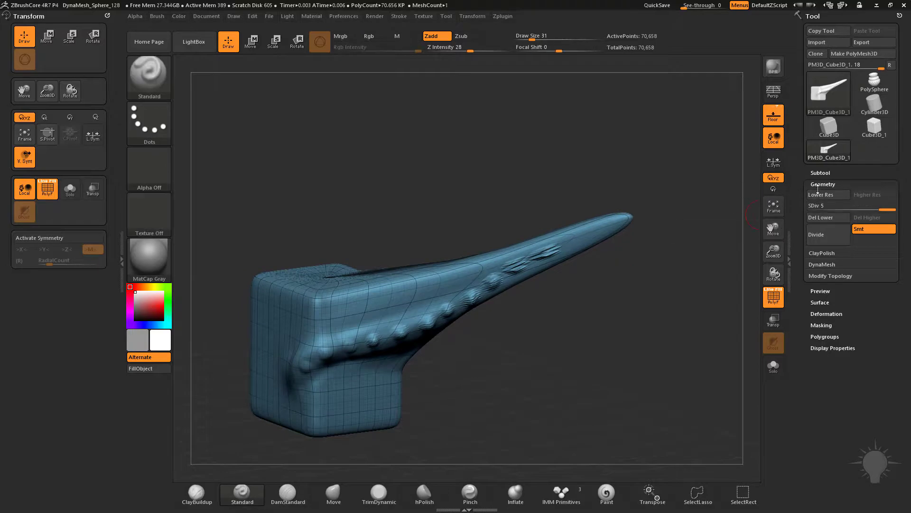
pyautogui.click(818, 264)
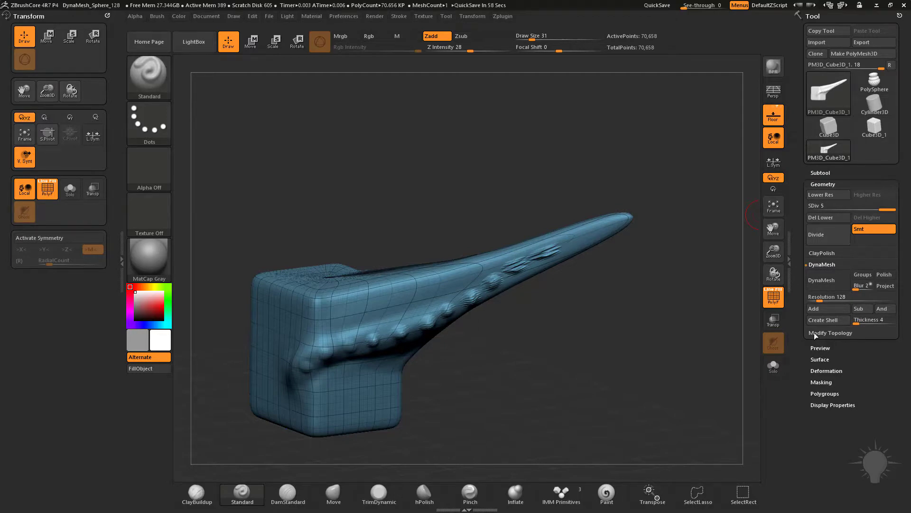
pyautogui.moveTo(619, 328); pyautogui.dragTo(636, 323)
pyautogui.click(828, 285)
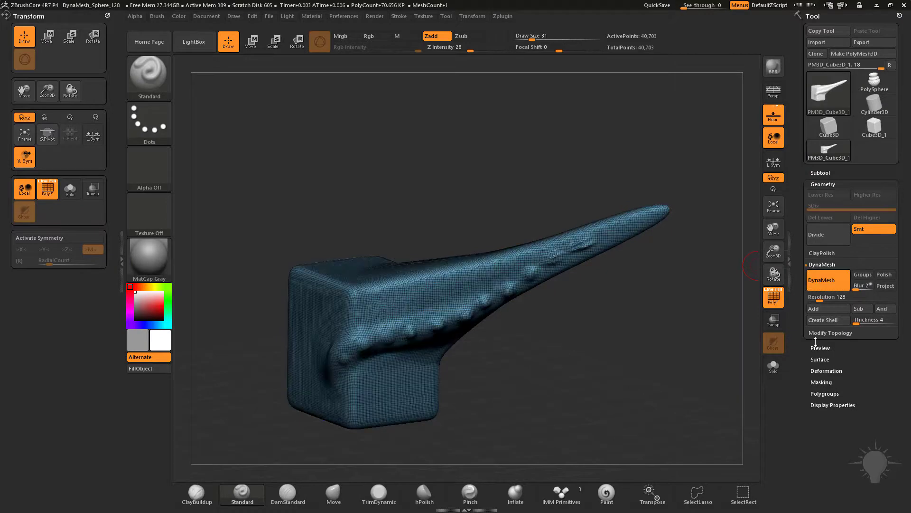
pyautogui.moveTo(666, 340); pyautogui.dragTo(585, 362)
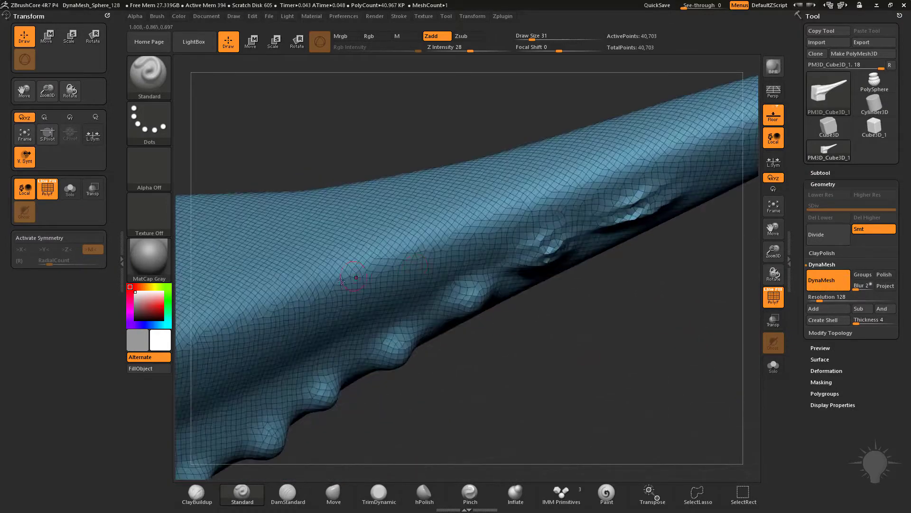
pyautogui.keyDown('alt'); pyautogui.moveTo(579, 321); pyautogui.dragTo(622, 360); pyautogui.keyUp('alt')
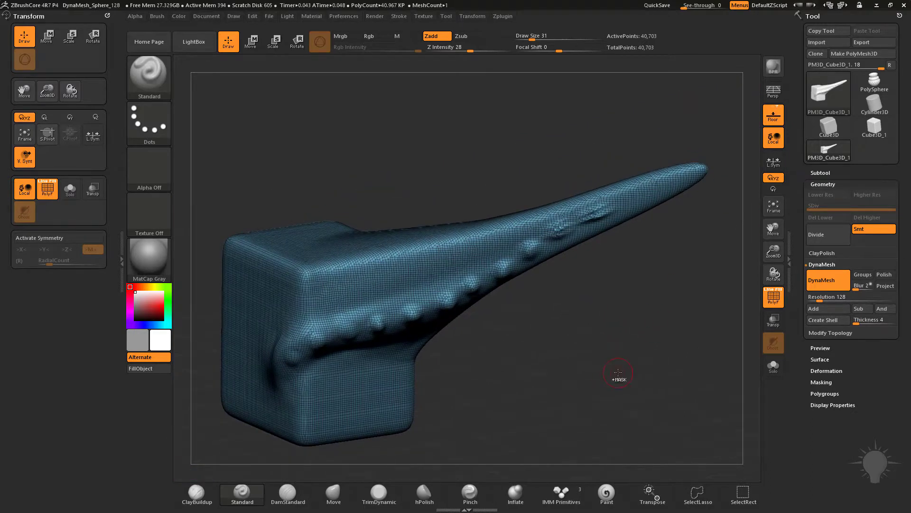
pyautogui.hotkey('ctrl', 'z')
# Drop the subdivision level to 1, turn to the cube's plain side face and raise the level back to 5.
pyautogui.moveTo(836, 207); pyautogui.dragTo(810, 207)
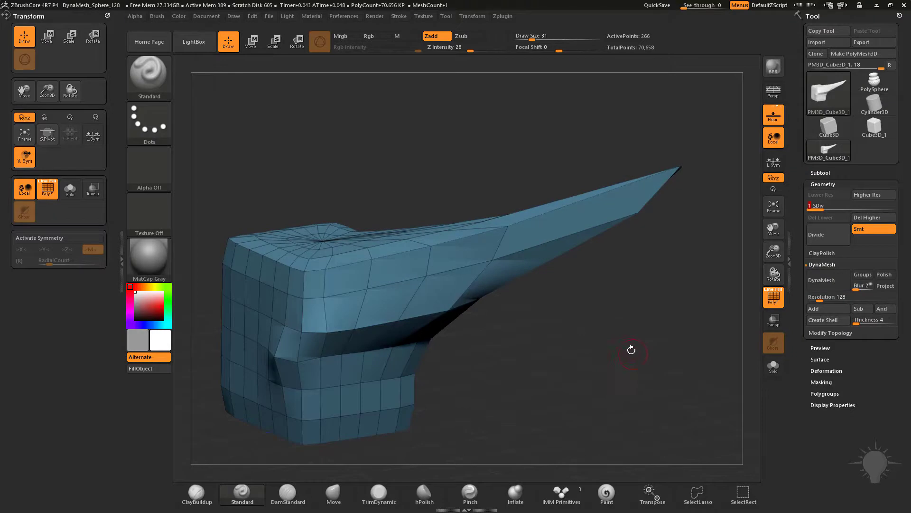
pyautogui.moveTo(632, 350)
pyautogui.mouseDown()
pyautogui.moveTo(661, 327)
pyautogui.moveTo(712, 236)
pyautogui.moveTo(653, 245)
pyautogui.moveTo(594, 273)
pyautogui.moveTo(464, 278)
pyautogui.moveTo(465, 245)
pyautogui.mouseUp()
pyautogui.press('d')
pyautogui.press('d')
pyautogui.press('d')
pyautogui.press('d')
# Set the draw size to 35 and sculpt two eyes, a nose and a curved smile on the cube's side face.
pyautogui.press('s')
pyautogui.click(486, 249)
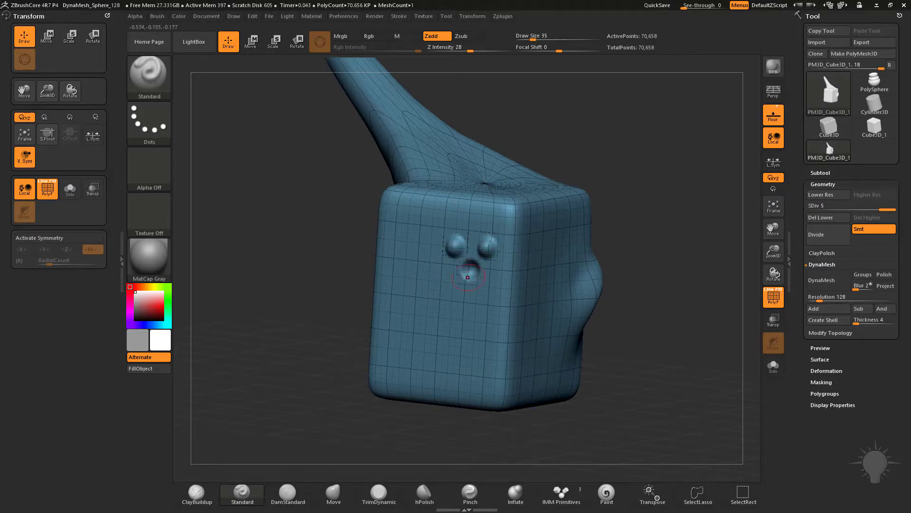
pyautogui.moveTo(451, 280); pyautogui.dragTo(490, 292)
# Drop the subdivision level to 1 and pull the cube's smiley side outward with the Move brush at draw size 293.
pyautogui.moveTo(655, 248); pyautogui.dragTo(772, 224)
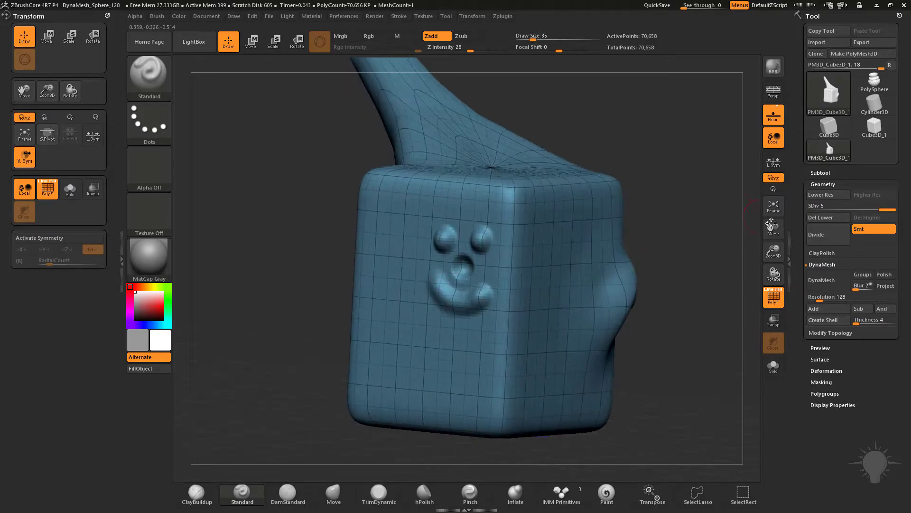
pyautogui.click(814, 206)
pyautogui.moveTo(657, 230)
pyautogui.keyDown('alt'); pyautogui.mouseDown()
pyautogui.moveTo(631, 236)
pyautogui.moveTo(598, 261)
pyautogui.mouseUp(); pyautogui.keyUp('alt')
pyautogui.click(338, 496)
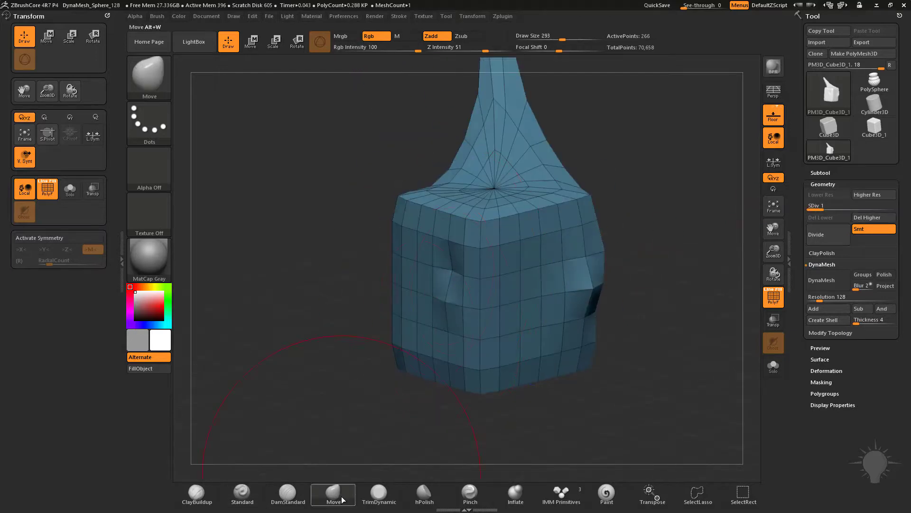
pyautogui.moveTo(453, 273); pyautogui.dragTo(406, 280)
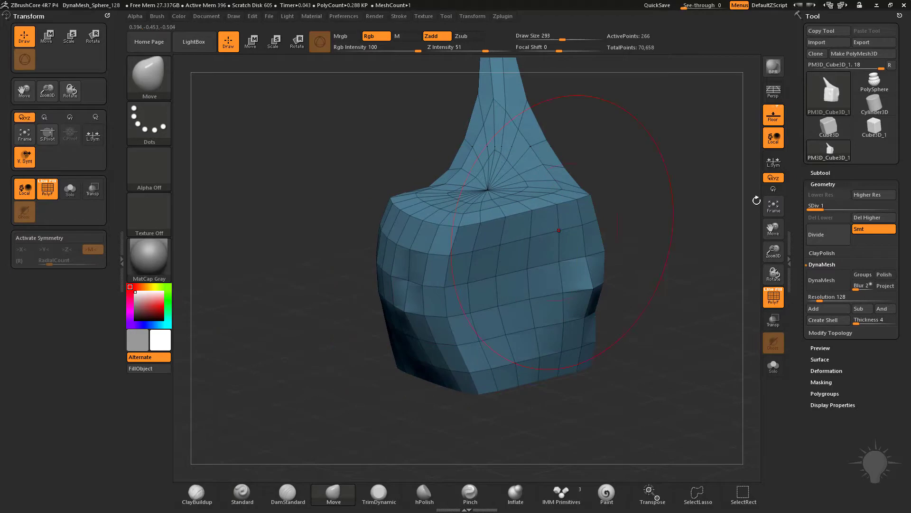
# Raise the subdivision level to 5 and inspect the smiley face on the reshaped side.
pyautogui.press('d')
pyautogui.press('d')
pyautogui.press('d')
pyautogui.press('d')
pyautogui.moveTo(695, 311); pyautogui.dragTo(740, 257)
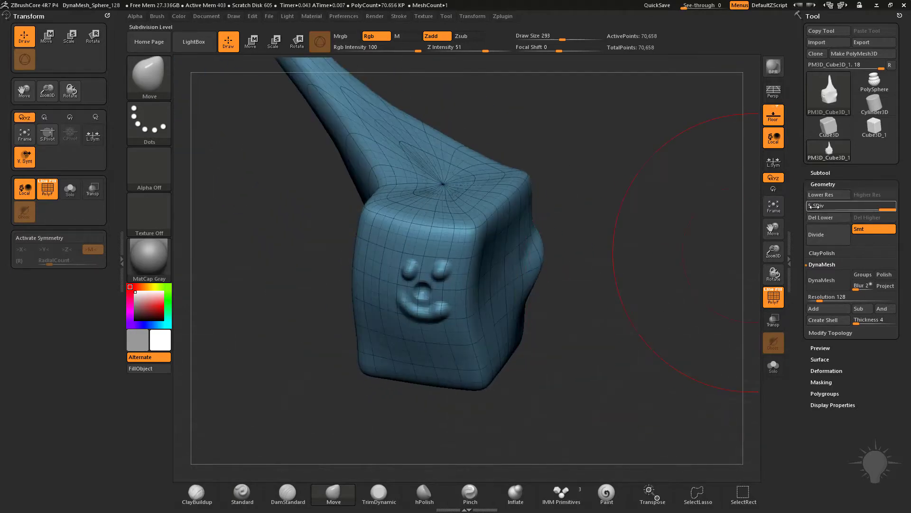
# Return to subdivision level 1 and push the smiley side further out of shape with the Move brush, reducing the draw size to 149.
pyautogui.click(815, 207)
pyautogui.moveTo(656, 265); pyautogui.dragTo(426, 305)
pyautogui.press('s')
pyautogui.moveTo(418, 350); pyautogui.dragTo(446, 322, button='right')
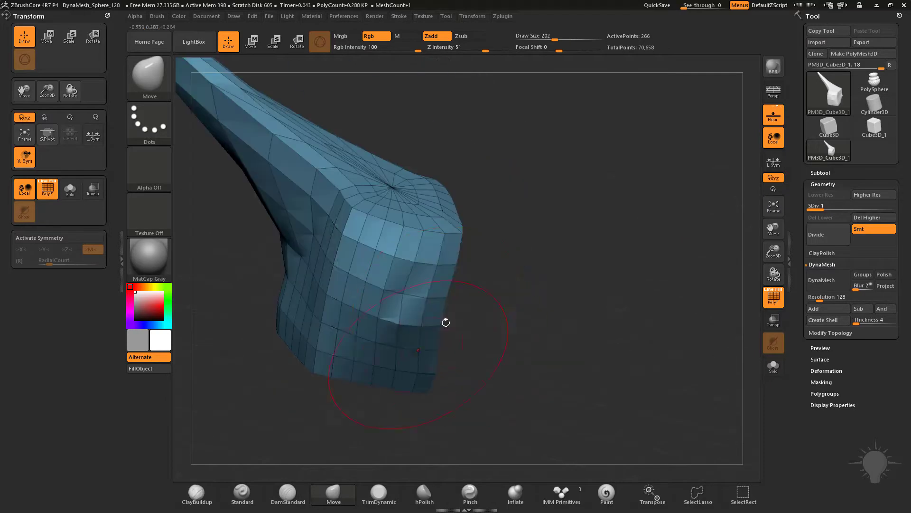
pyautogui.press('s')
pyautogui.moveTo(418, 349); pyautogui.dragTo(413, 350)
pyautogui.moveTo(446, 323)
pyautogui.mouseDown(button='right')
pyautogui.moveTo(380, 318)
pyautogui.moveTo(451, 342)
pyautogui.mouseUp(button='right')
# Switch the subdivision level to 5, back to 1 and up to 5 again to compare the reshaped face.
pyautogui.moveTo(851, 207); pyautogui.dragTo(880, 203)
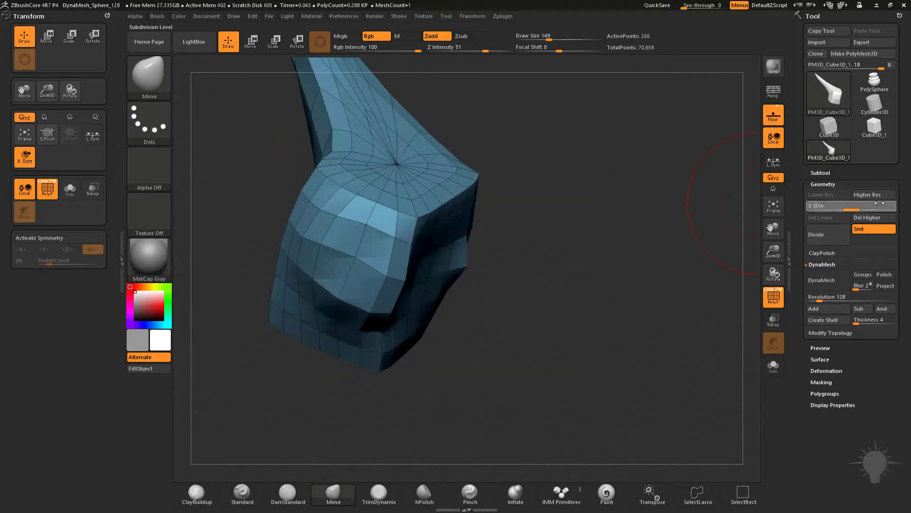
pyautogui.click(880, 205)
pyautogui.moveTo(651, 315); pyautogui.dragTo(448, 348)
pyautogui.click(814, 207)
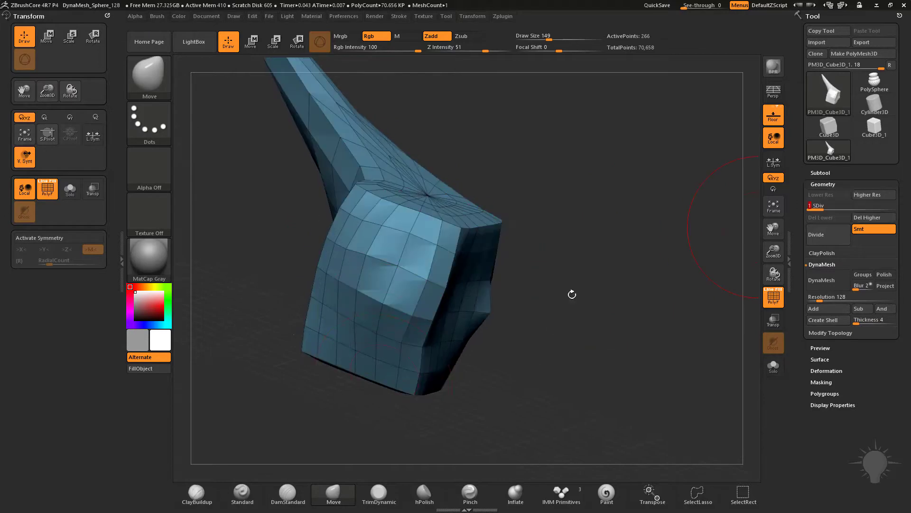
pyautogui.moveTo(577, 253); pyautogui.dragTo(736, 223)
pyautogui.click(885, 205)
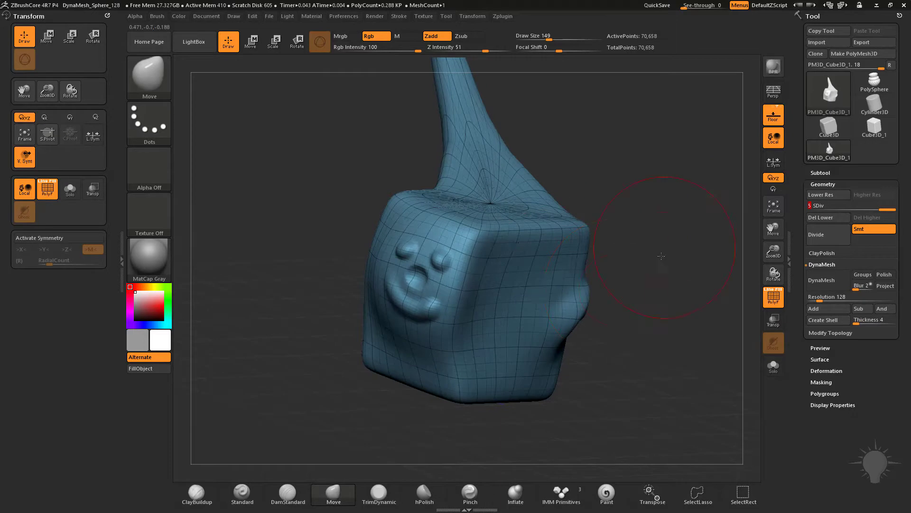
# Switch to the Standard brush, set the draw size to 39 and examine the bumps along the stretched horn.
pyautogui.moveTo(661, 258)
pyautogui.keyDown('alt'); pyautogui.mouseDown()
pyautogui.moveTo(627, 223)
pyautogui.moveTo(546, 242)
pyautogui.moveTo(669, 231)
pyautogui.moveTo(634, 216)
pyautogui.moveTo(665, 226)
pyautogui.moveTo(655, 259)
pyautogui.moveTo(546, 216)
pyautogui.moveTo(600, 199)
pyautogui.mouseUp(); pyautogui.keyUp('alt')
pyautogui.press('b')
pyautogui.press('s')
pyautogui.press('t')
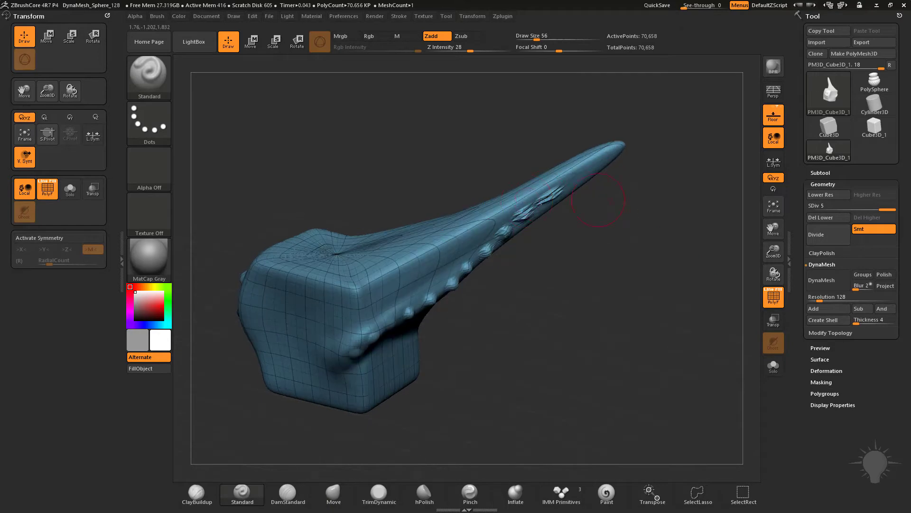
pyautogui.moveTo(608, 256); pyautogui.dragTo(583, 228)
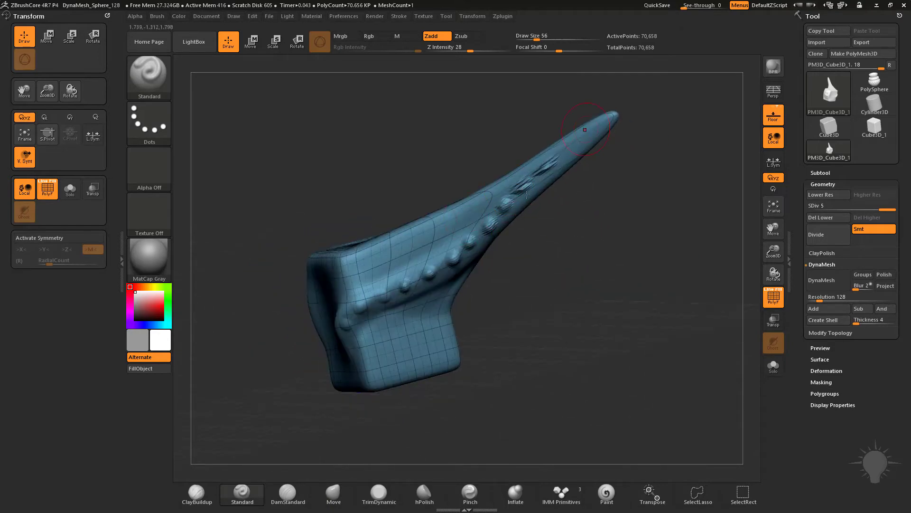
pyautogui.moveTo(537, 274); pyautogui.dragTo(492, 263)
pyautogui.press('s')
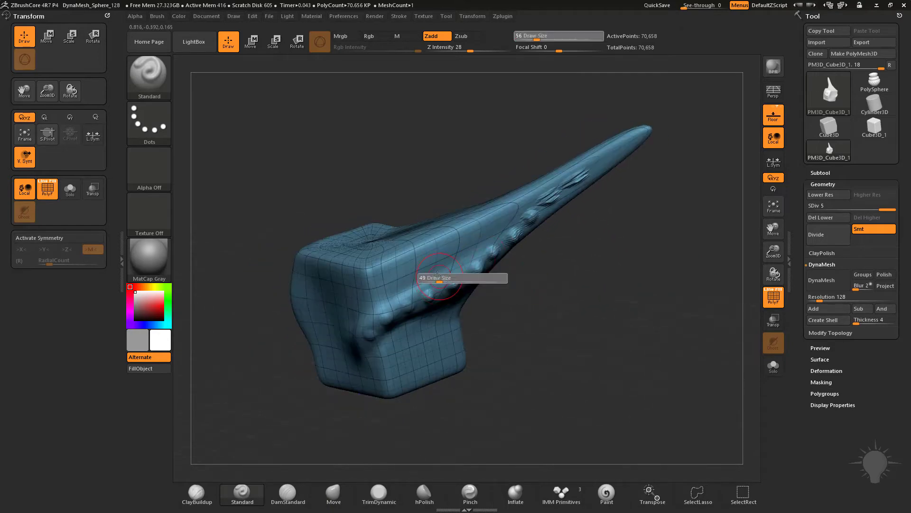
pyautogui.click(437, 278)
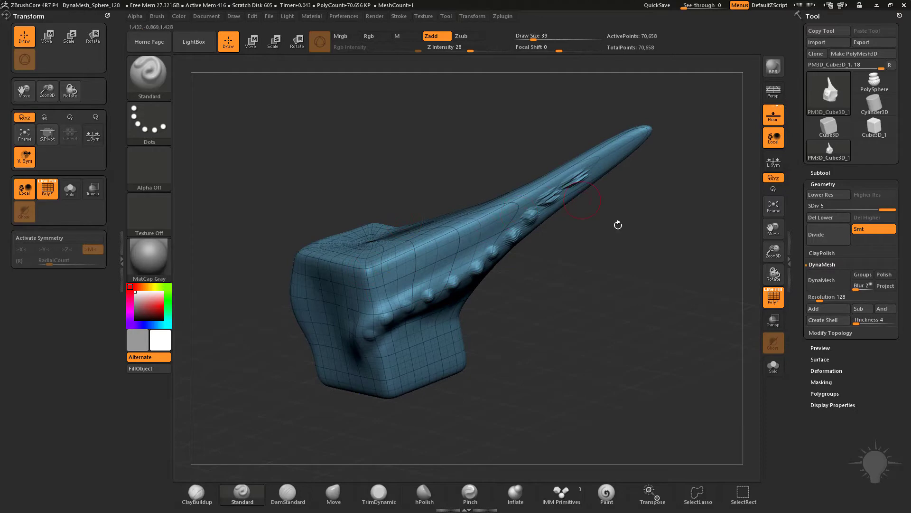
pyautogui.moveTo(618, 225)
pyautogui.mouseDown()
pyautogui.moveTo(672, 237)
pyautogui.moveTo(655, 264)
pyautogui.moveTo(643, 252)
pyautogui.mouseUp()
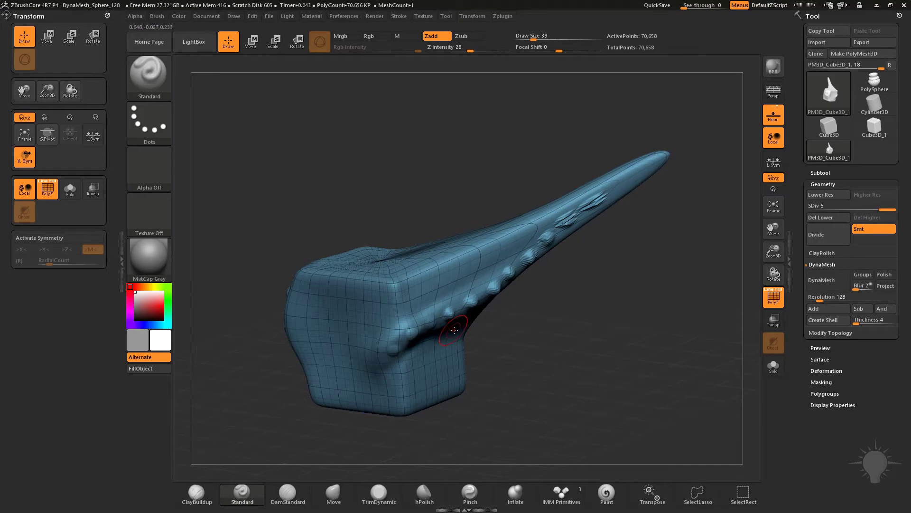
pyautogui.moveTo(651, 332); pyautogui.dragTo(665, 348)
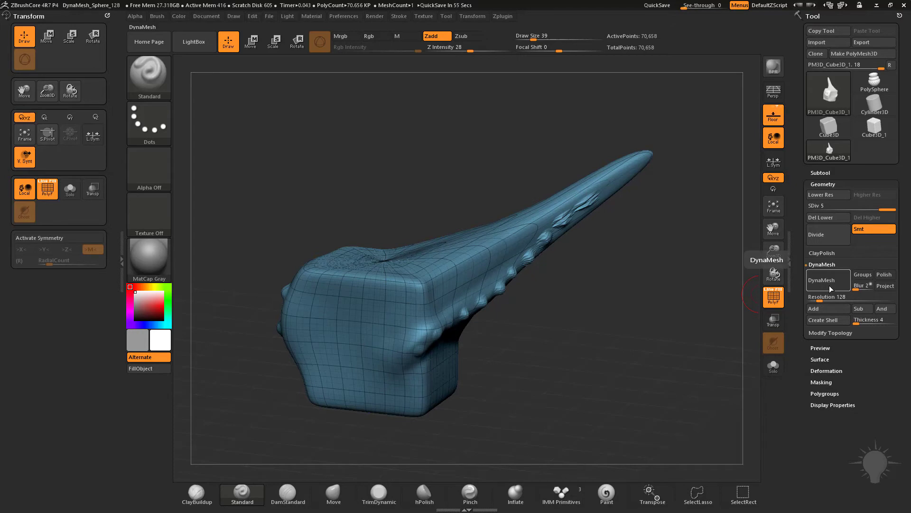
# Reduce the draw size to 31 and review the model's subdivision and DynaMesh options.
pyautogui.click(820, 172)
pyautogui.moveTo(805, 345); pyautogui.dragTo(806, 207)
pyautogui.press('shift')
pyautogui.click(819, 36)
pyautogui.moveTo(683, 259)
pyautogui.keyDown('alt'); pyautogui.mouseDown()
pyautogui.moveTo(684, 267)
pyautogui.moveTo(699, 252)
pyautogui.moveTo(694, 270)
pyautogui.mouseUp(); pyautogui.keyUp('alt')
pyautogui.press('[')
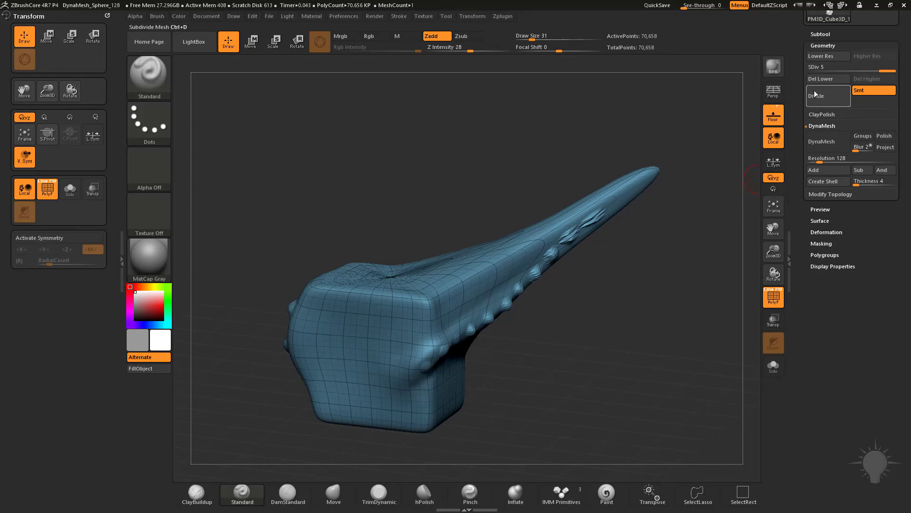
pyautogui.moveTo(806, 238); pyautogui.dragTo(805, 361)
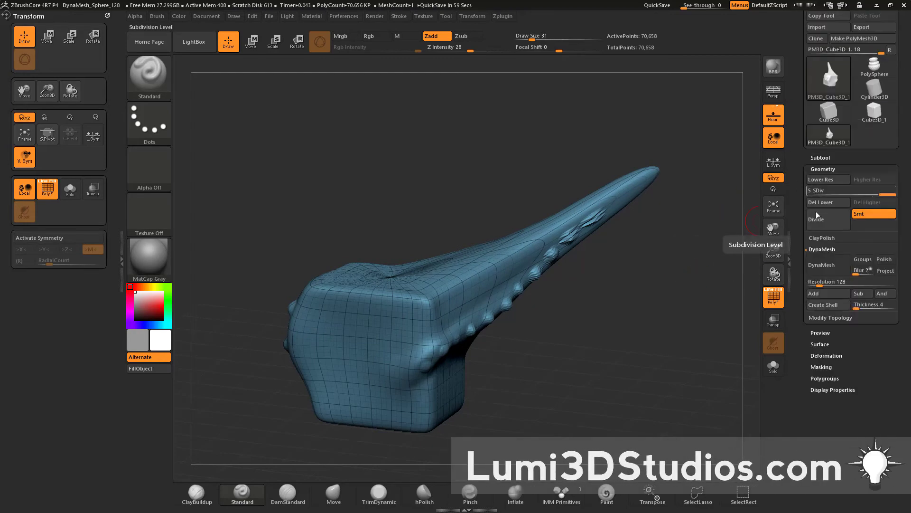
pyautogui.scroll(-1, 804, 207)
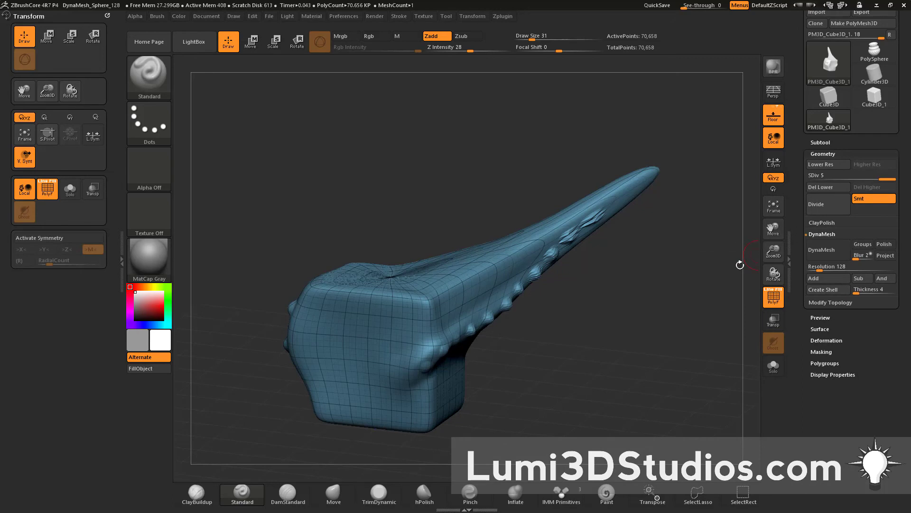